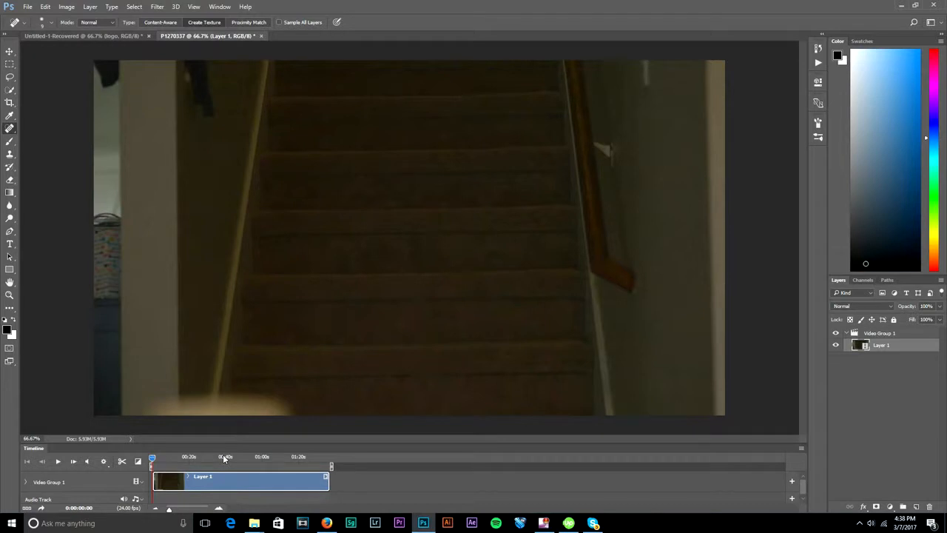
Trim the start of the Layer 1 clip to about 49 seconds, just before the kettle pours into the mug
click(224, 458)
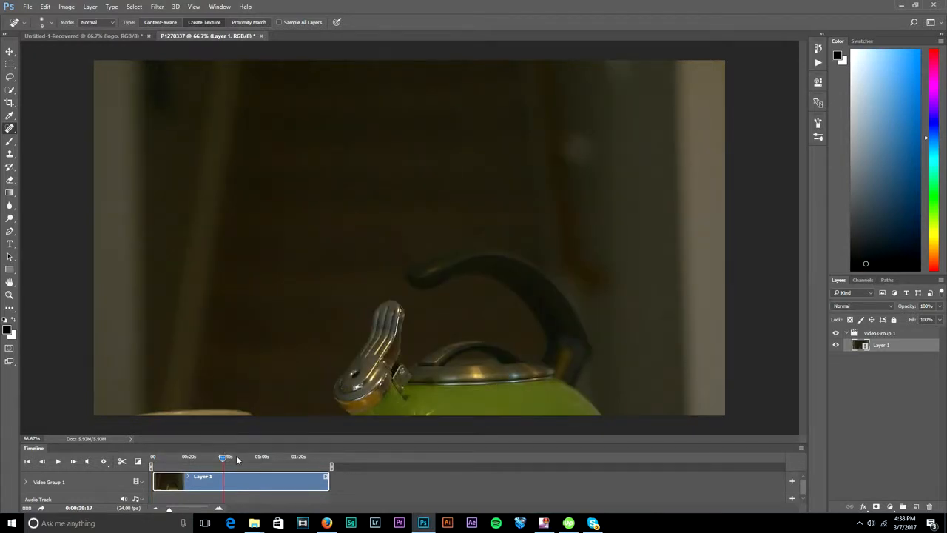
click(238, 460)
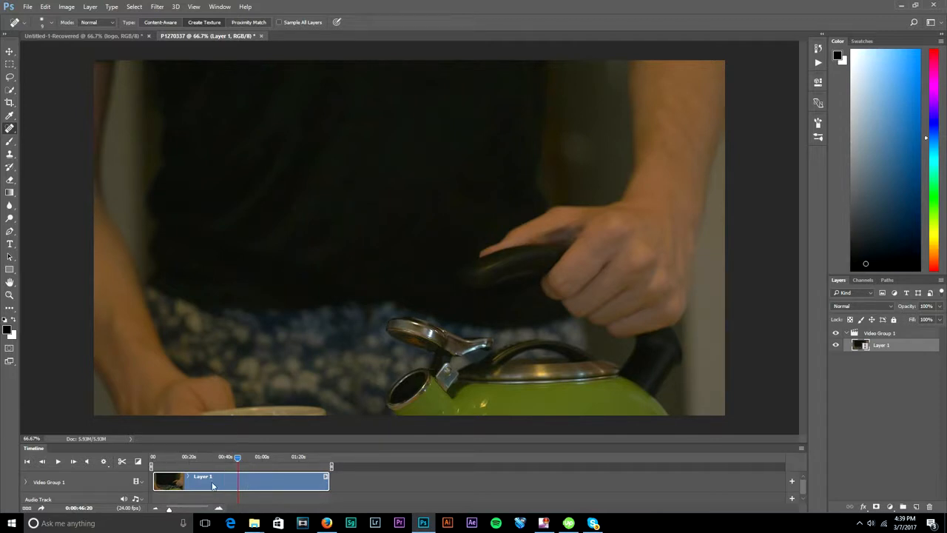
mouse_move(169, 509)
mouse_down()
mouse_move(179, 509)
mouse_move(171, 509)
mouse_up()
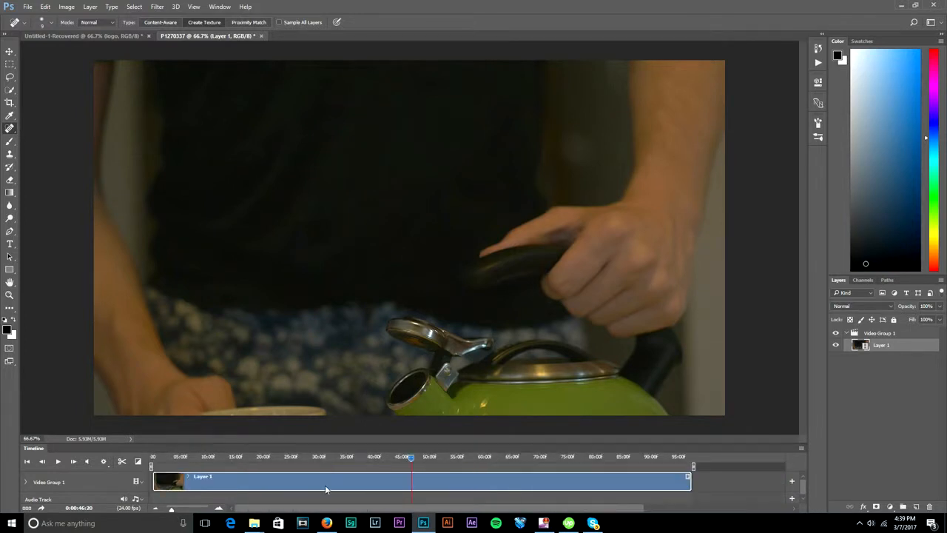
click(425, 464)
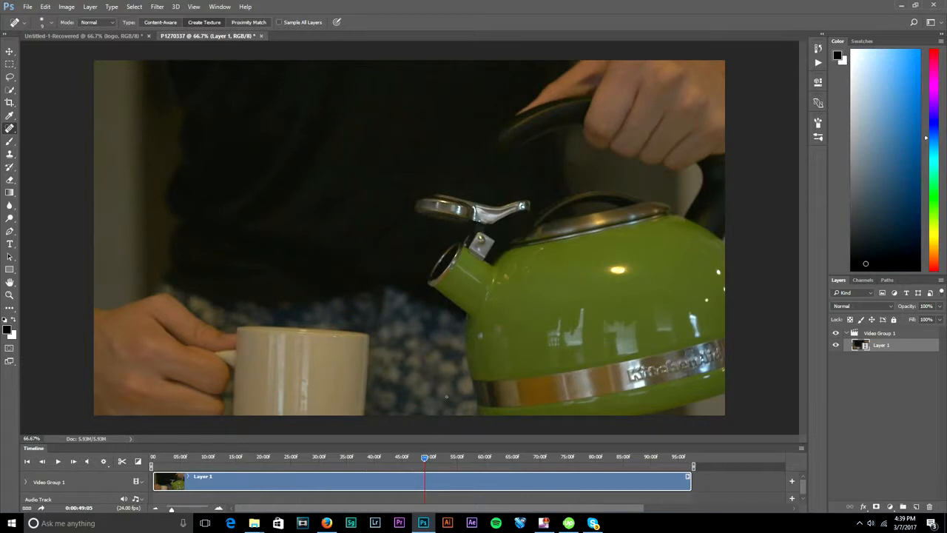
drag(154, 480, 426, 478)
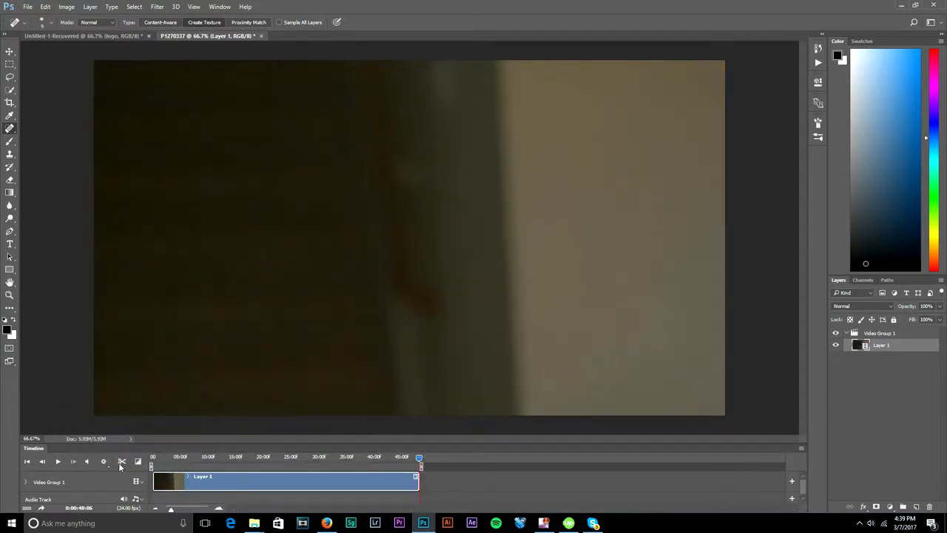
Trim the end of the clip to about 10 seconds, just after the pour, cutting the empty footage that follows
key(space)
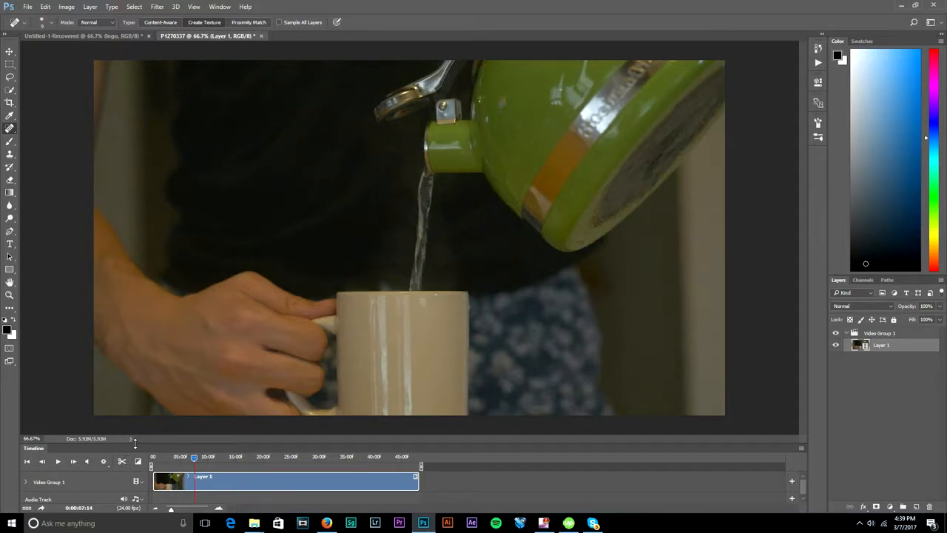
click(151, 459)
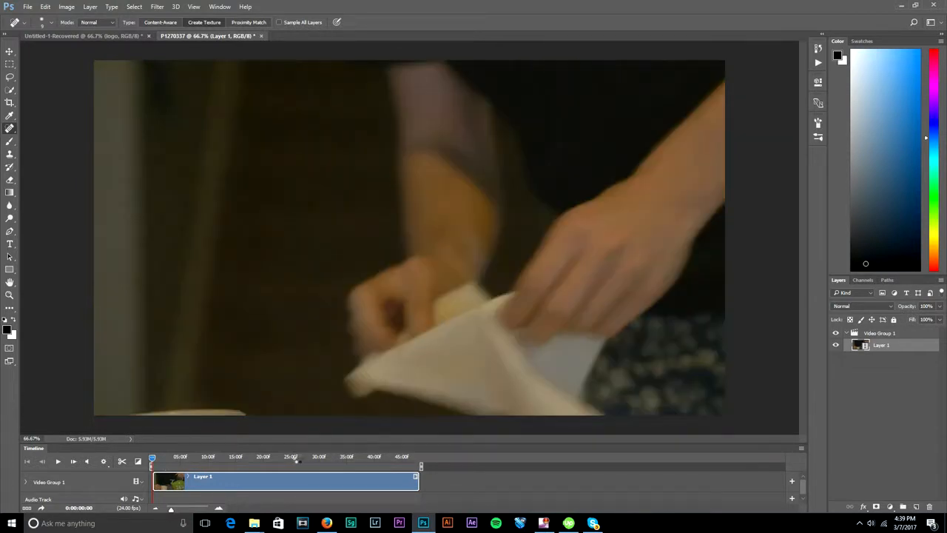
click(296, 459)
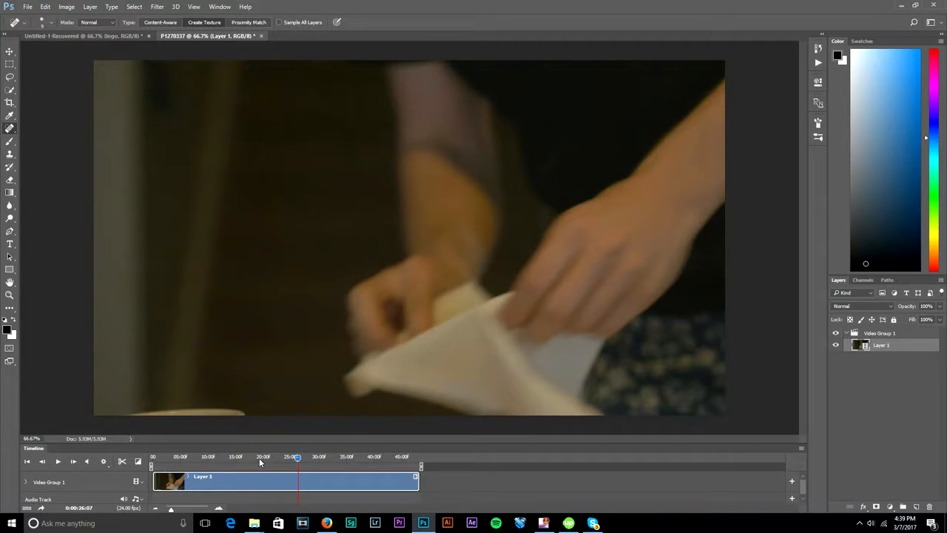
click(260, 459)
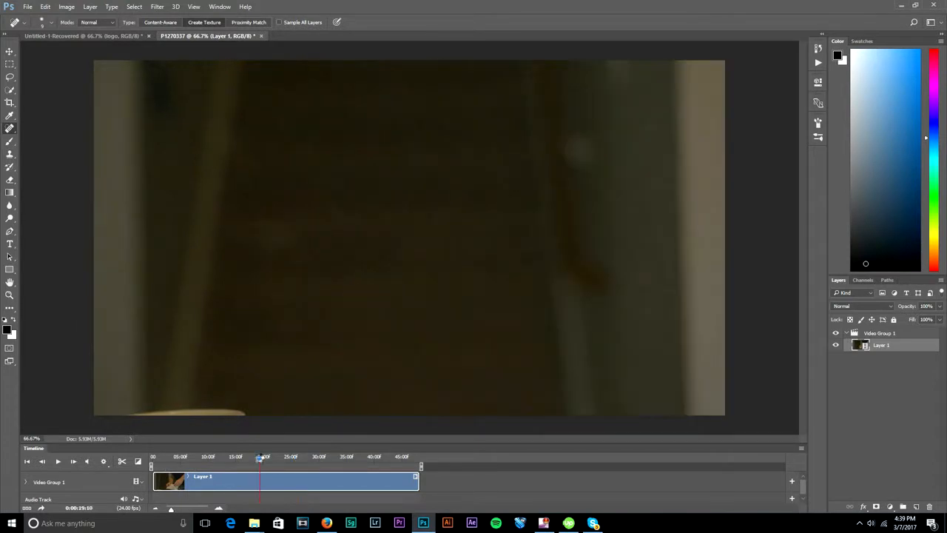
click(243, 458)
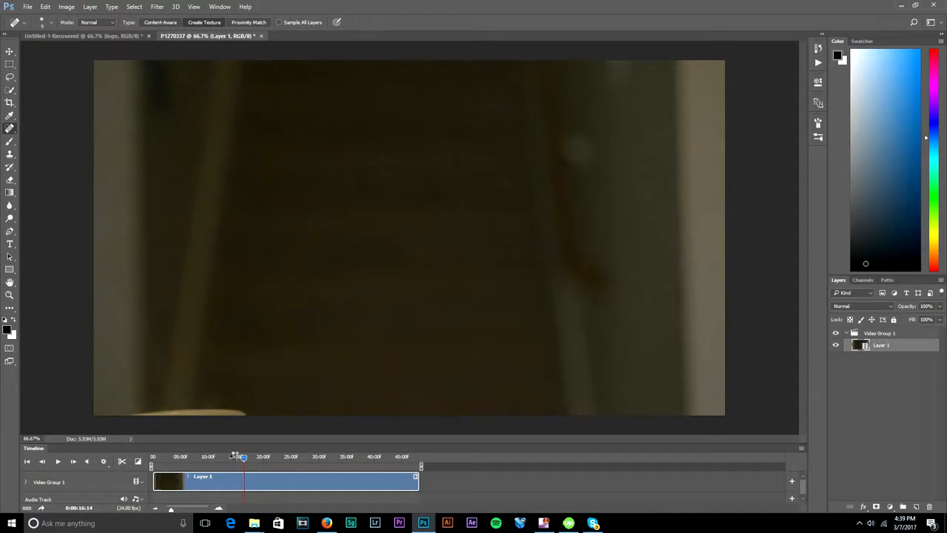
click(234, 459)
click(213, 458)
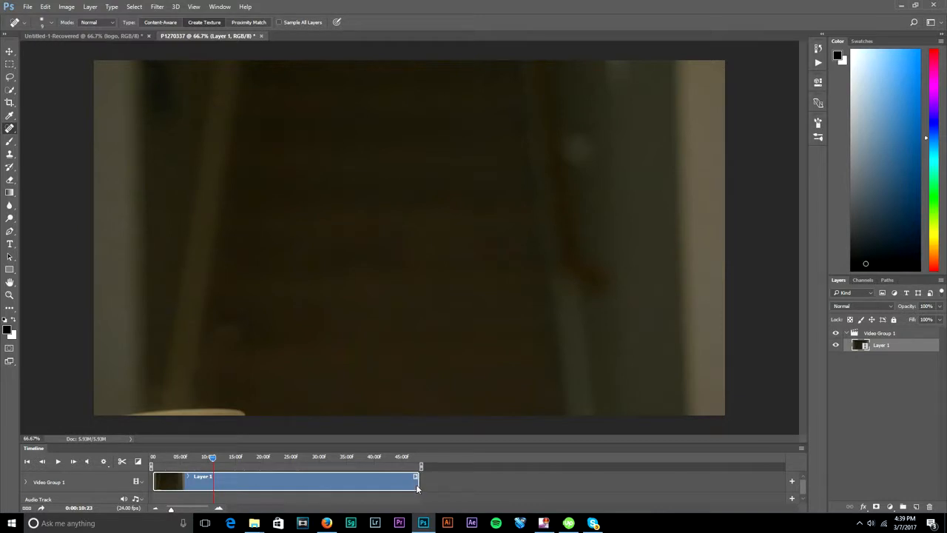
drag(418, 485, 214, 482)
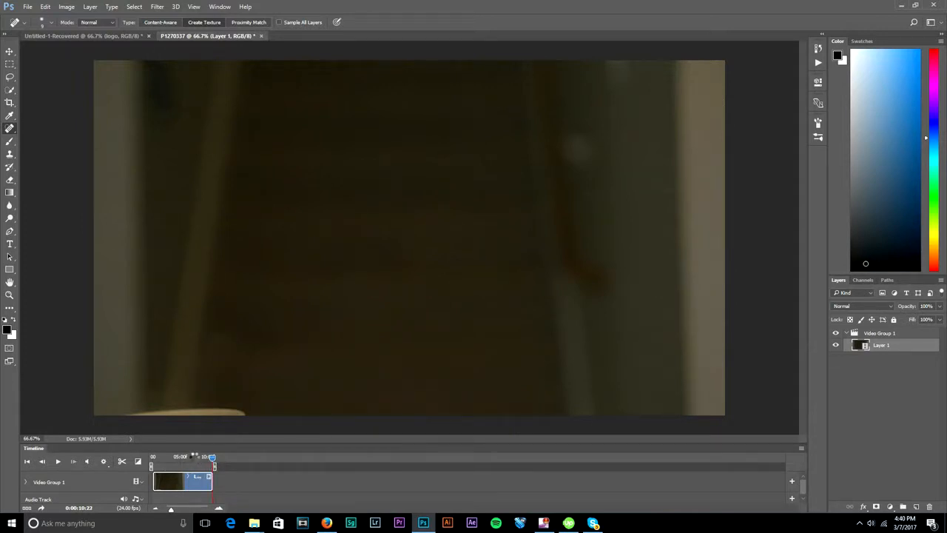
drag(194, 457, 206, 478)
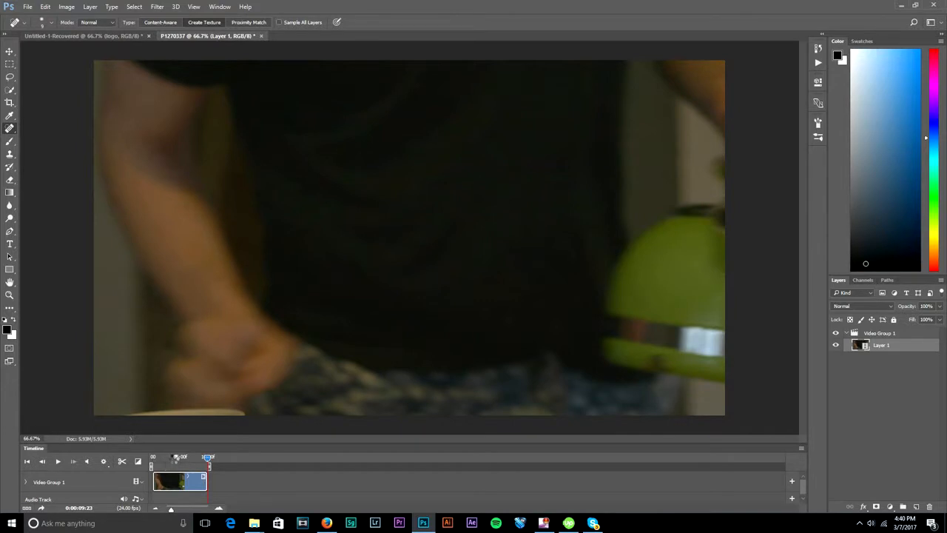
Examine the pour between about 3 and 7 seconds for a short, steady section suited to looping
click(175, 457)
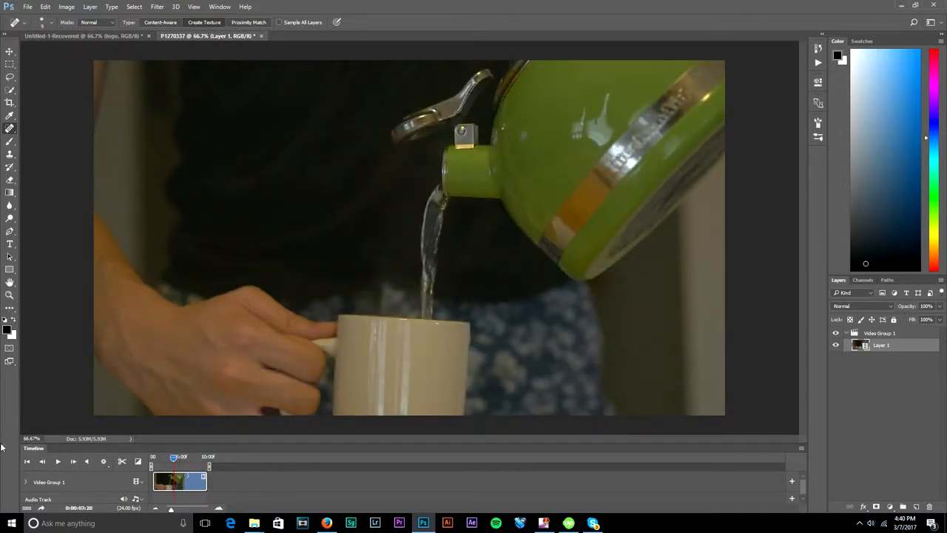
scroll(171, 469, down, 2)
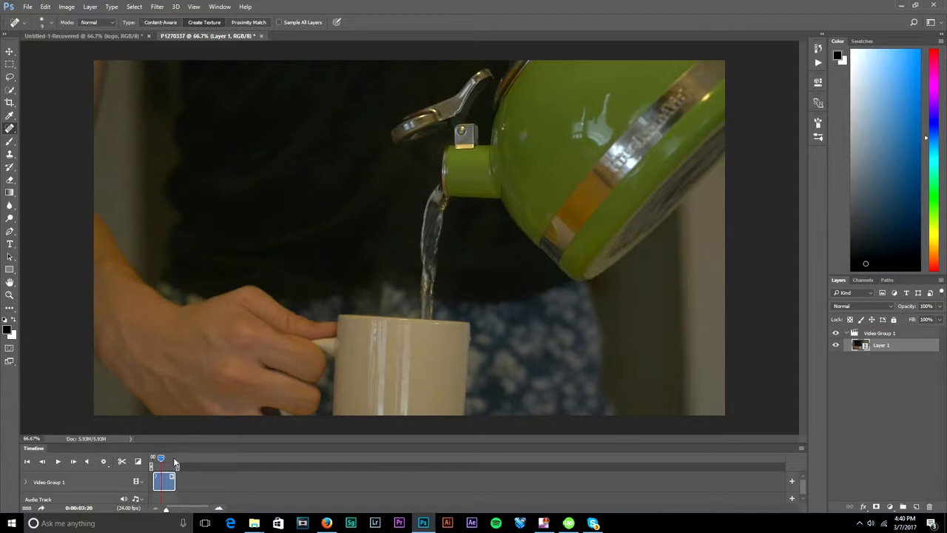
click(174, 459)
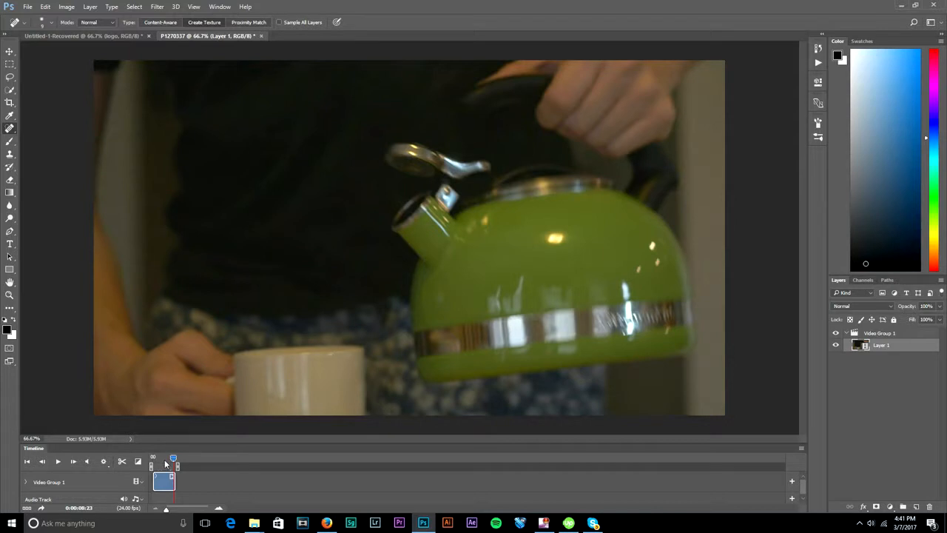
click(166, 460)
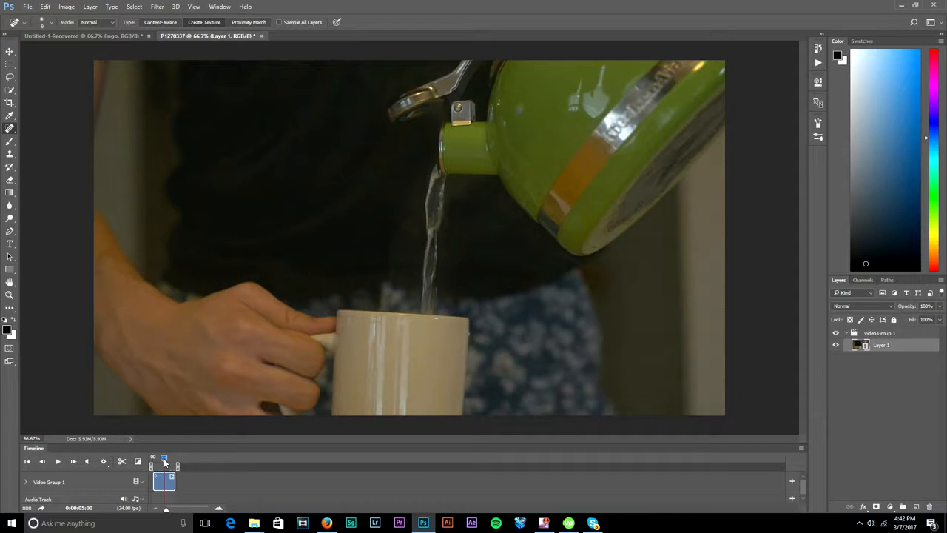
drag(165, 509, 179, 512)
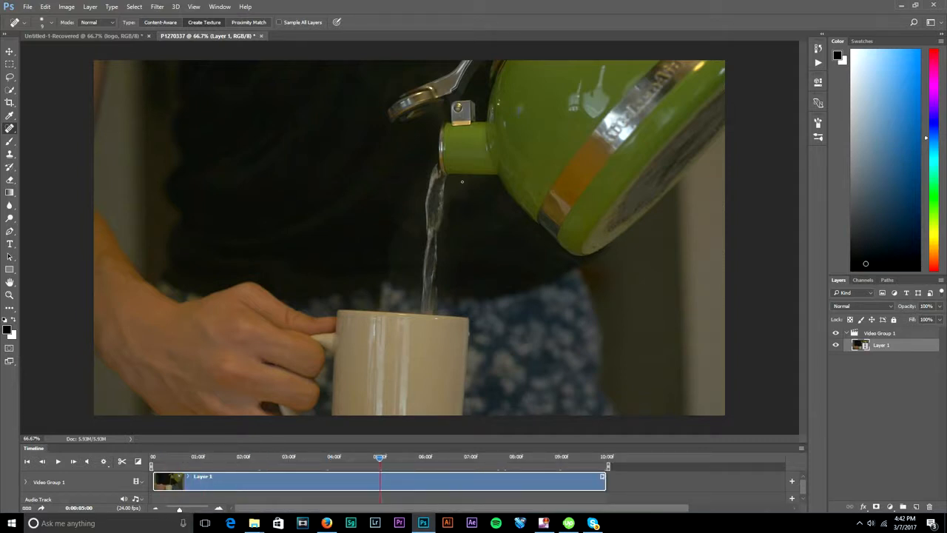
click(302, 444)
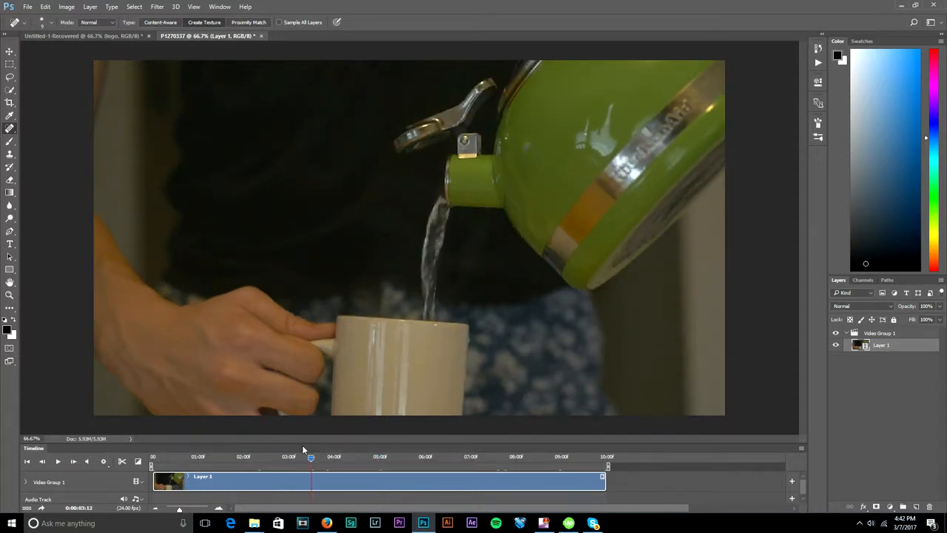
key(space)
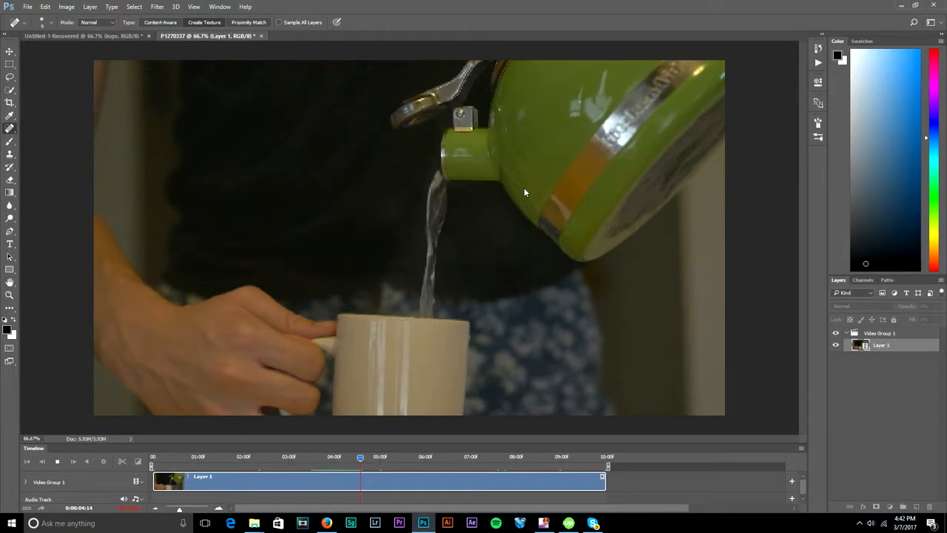
key(space)
click(356, 456)
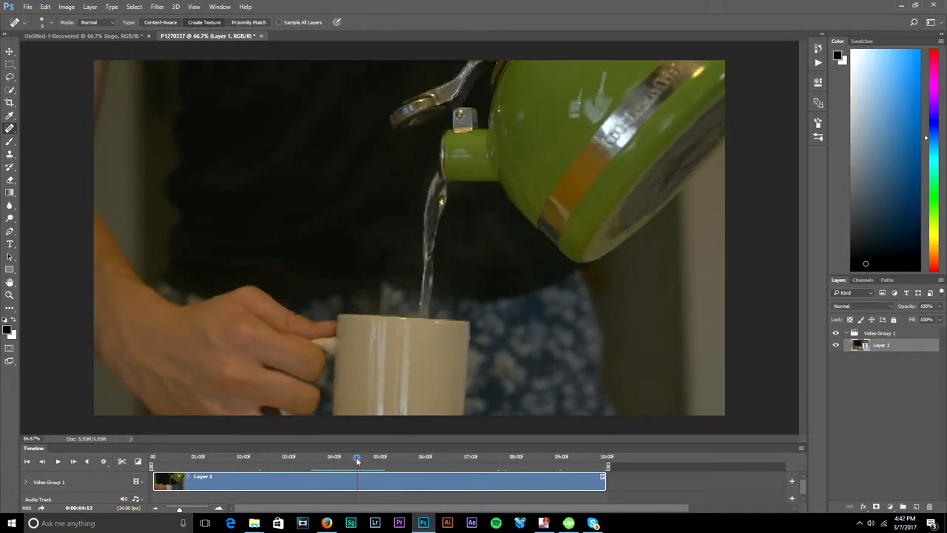
key(space)
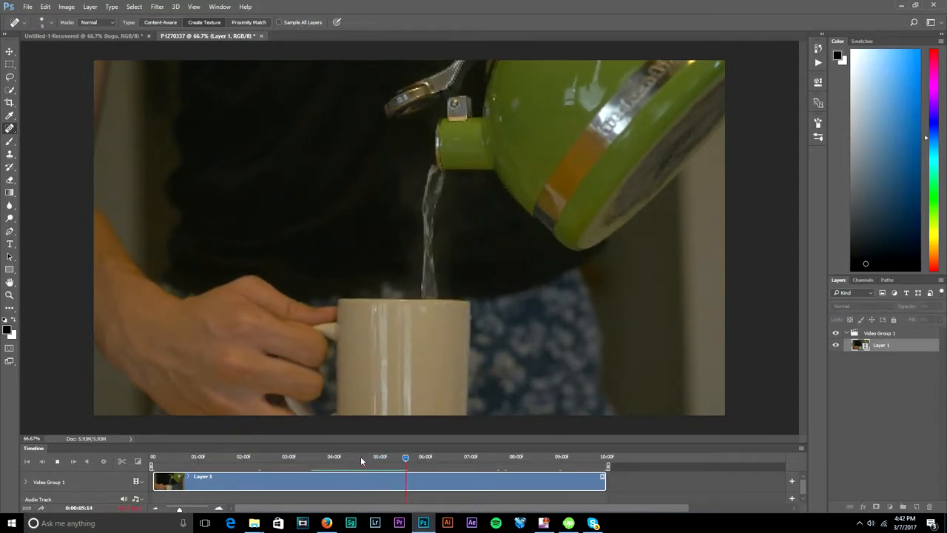
click(401, 457)
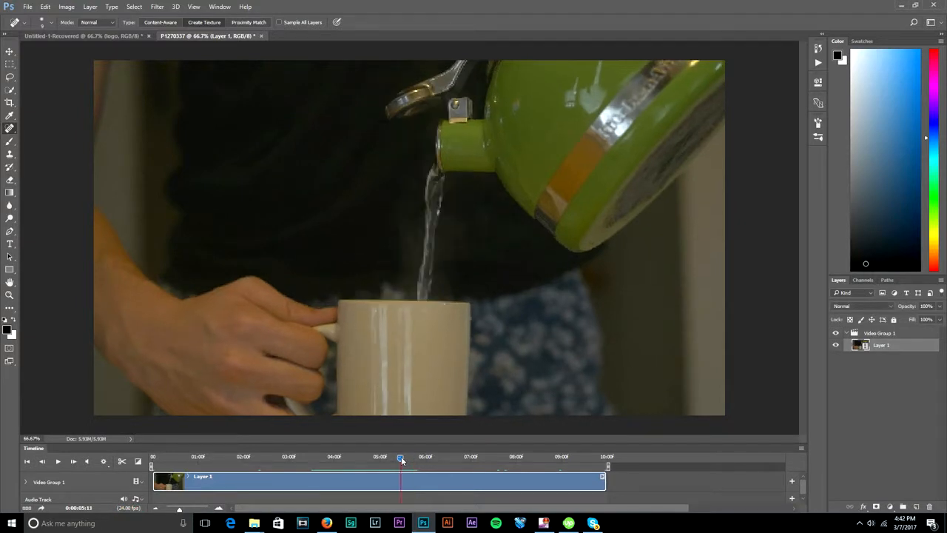
key(space)
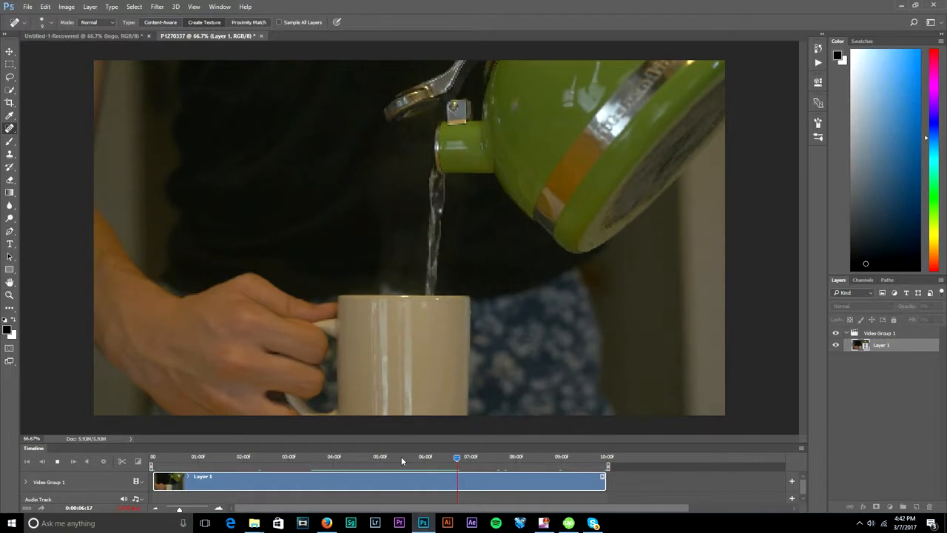
key(space)
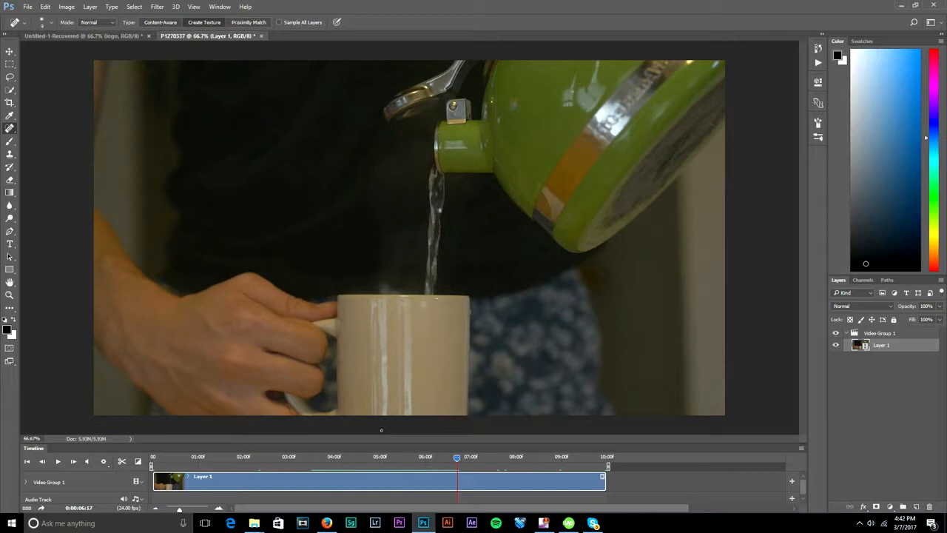
click(425, 457)
key(space)
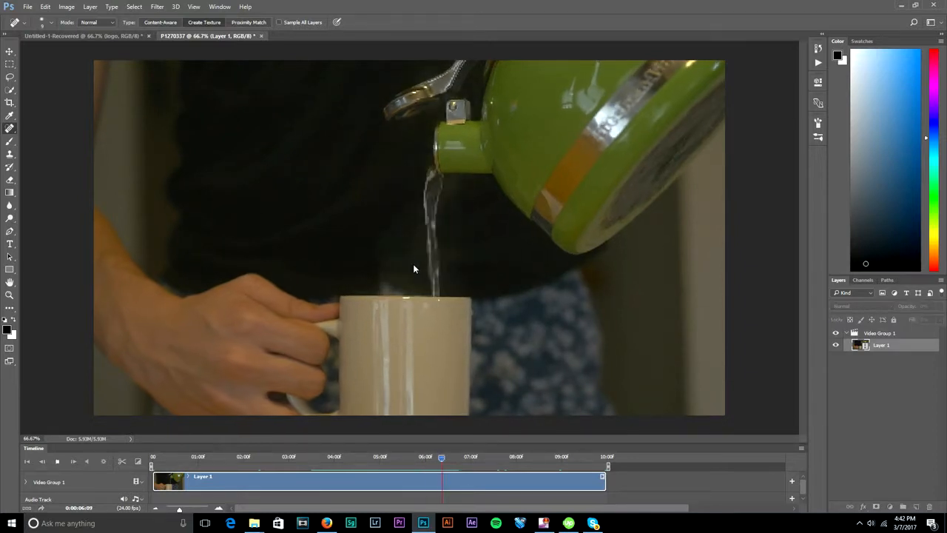
key(space)
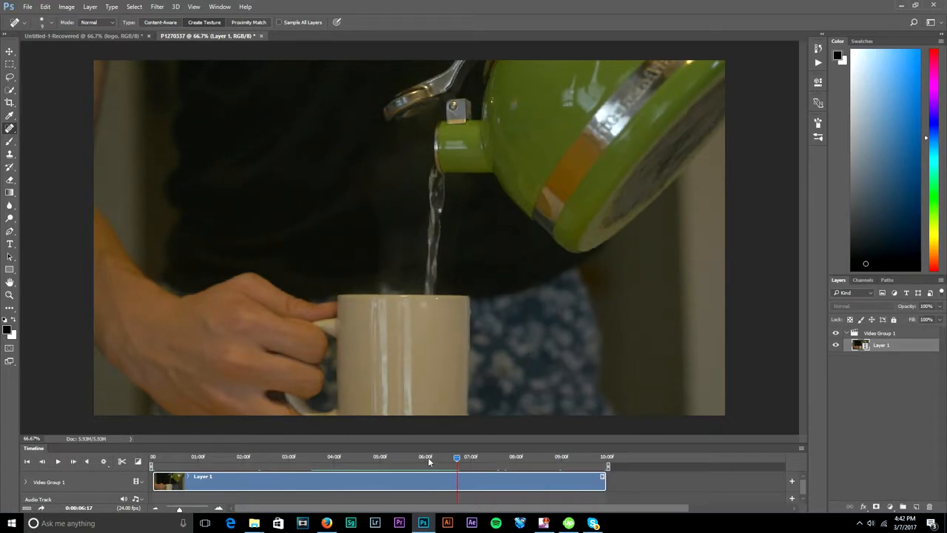
Trim the clip to start at about 5 seconds 13 frames and shorten it to about 1 second 10 frames
click(400, 457)
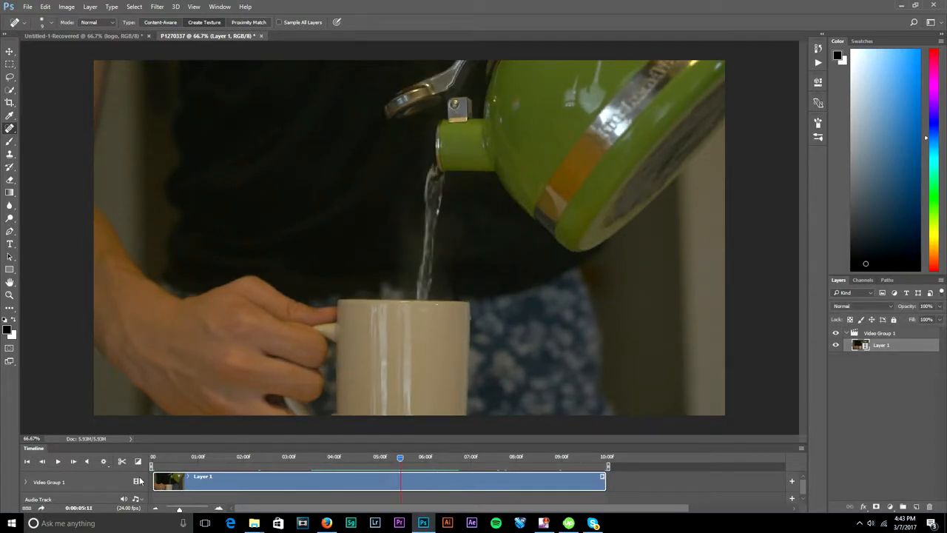
drag(153, 481, 218, 454)
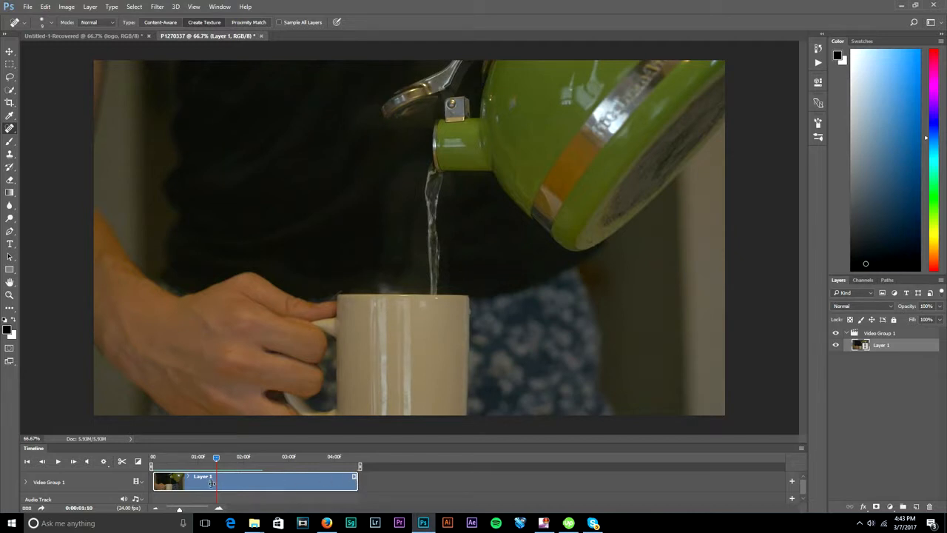
drag(217, 483, 218, 483)
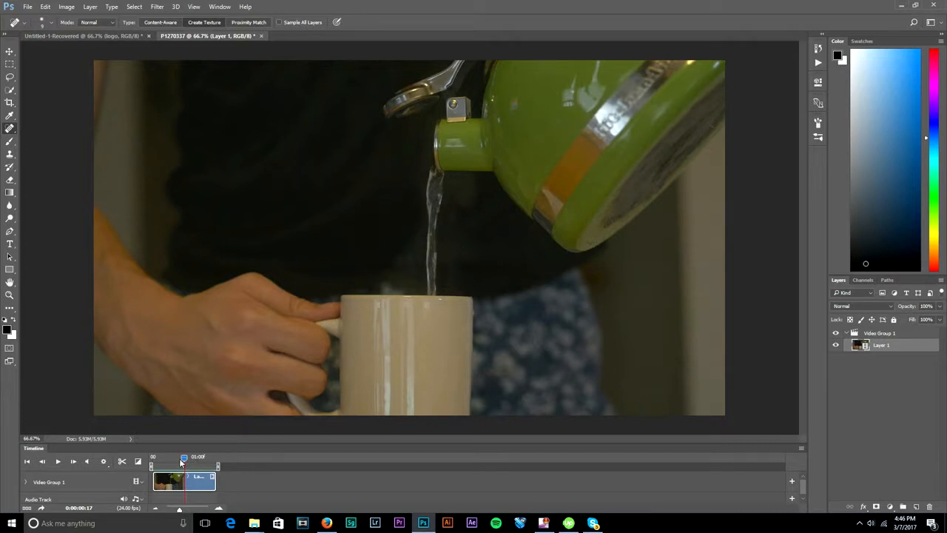
Turn on loop playback for the timeline and preview the shortened pouring clip
click(104, 462)
click(110, 485)
click(171, 458)
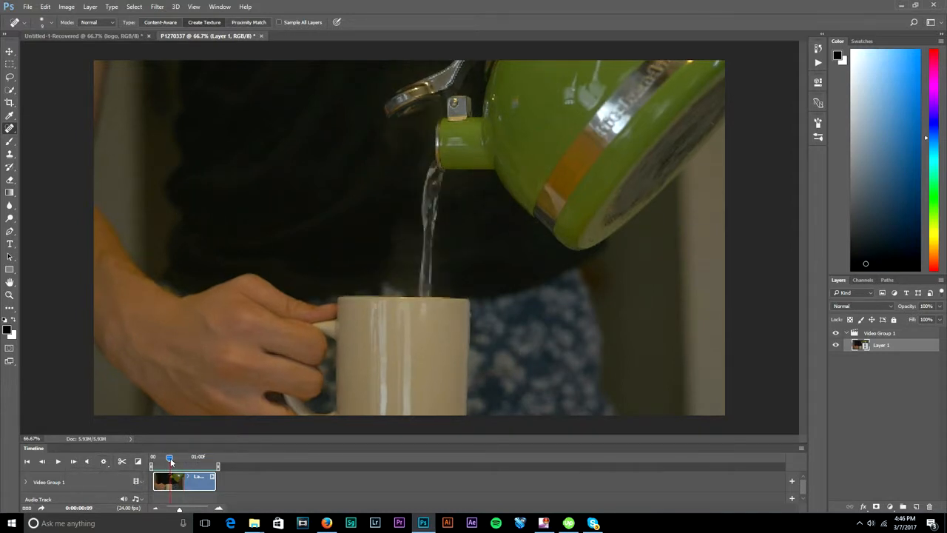
key(space)
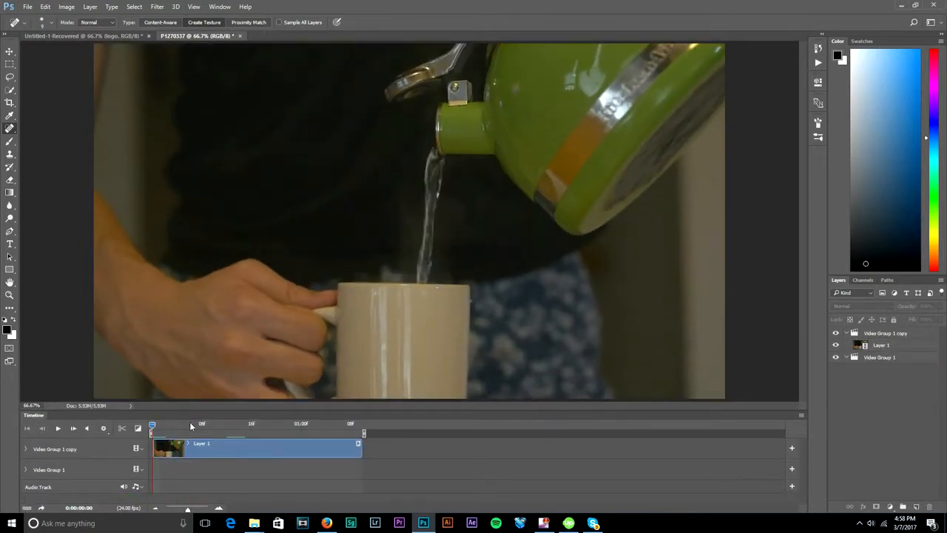
Stamp the first frame onto a new still layer and move the Layer 1 video clip to the Video Group 1 track beneath it
click(164, 452)
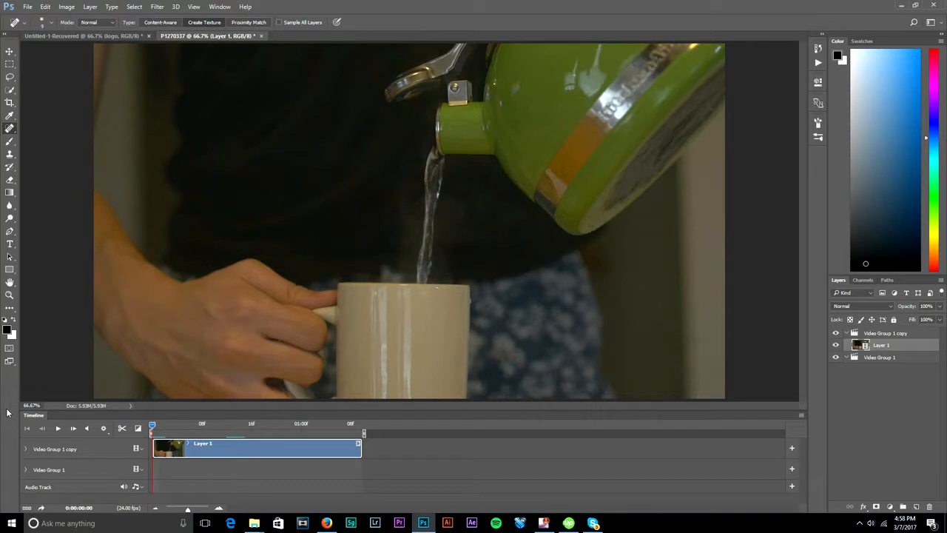
key(ctrl+alt+shift+e)
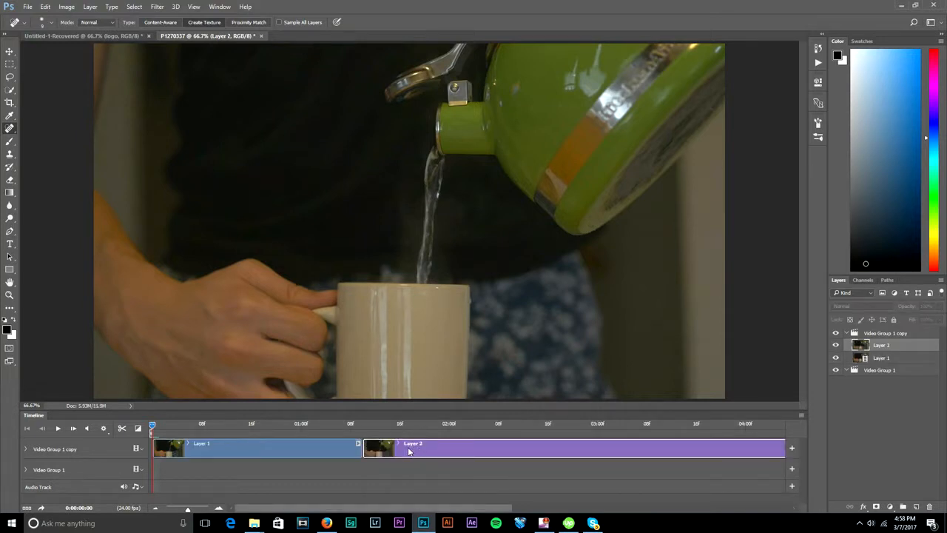
drag(266, 449, 325, 469)
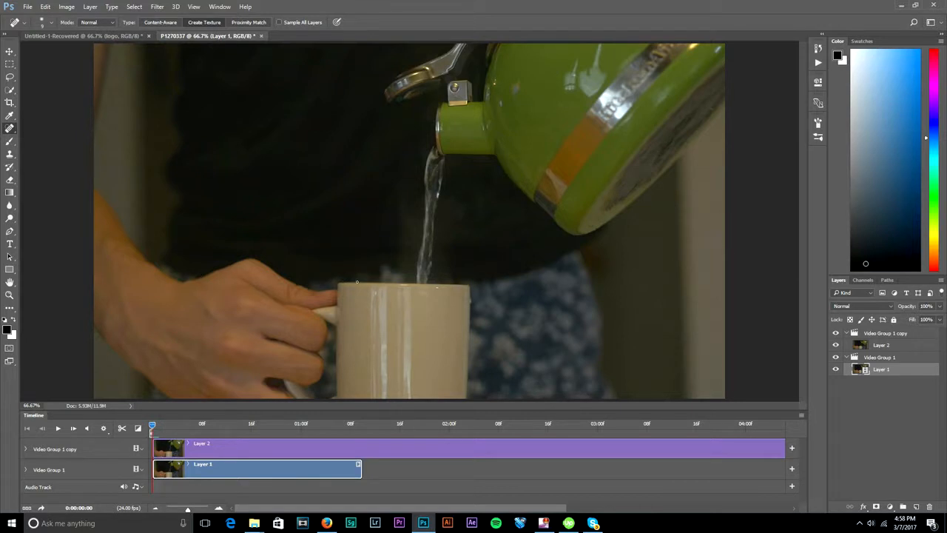
Add a white layer mask to the Layer 2 still frame and make black the foreground colour
click(204, 452)
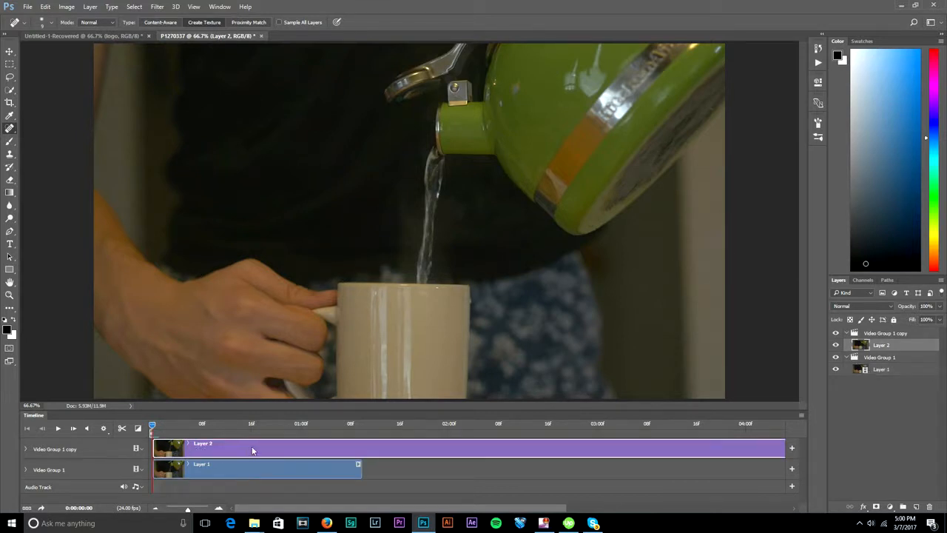
click(876, 507)
click(838, 58)
click(893, 242)
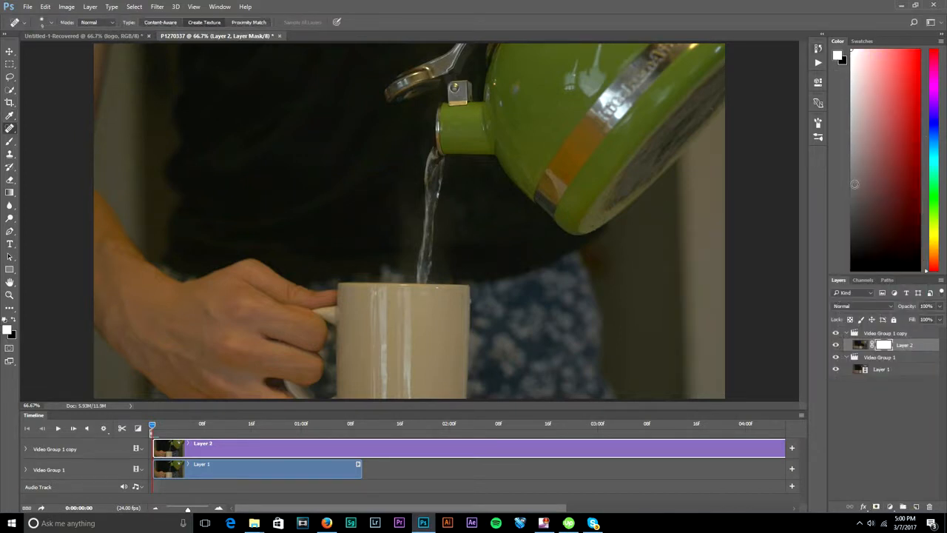
key(x)
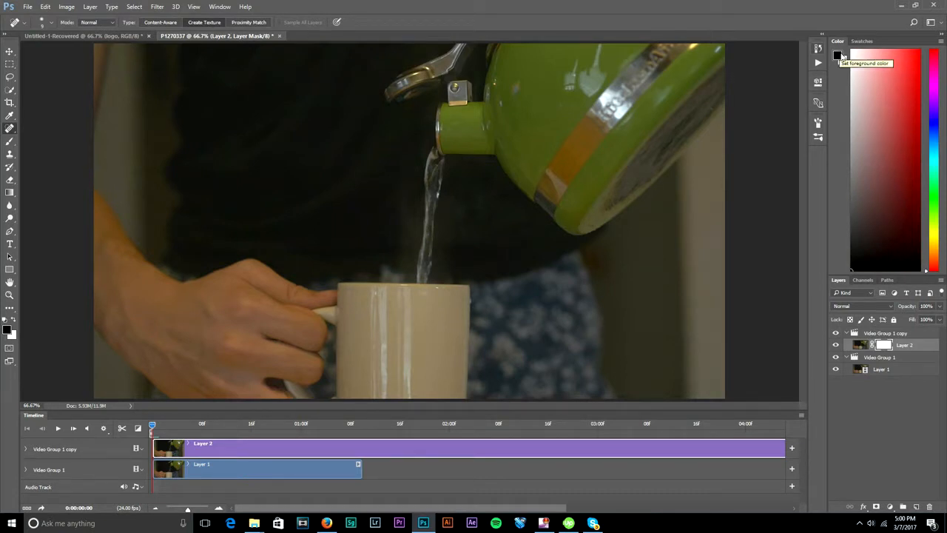
Paint black with a hard 23 px brush on Layer 2's mask over the lower stream above the mug, showing the mask as a red overlay
key(b)
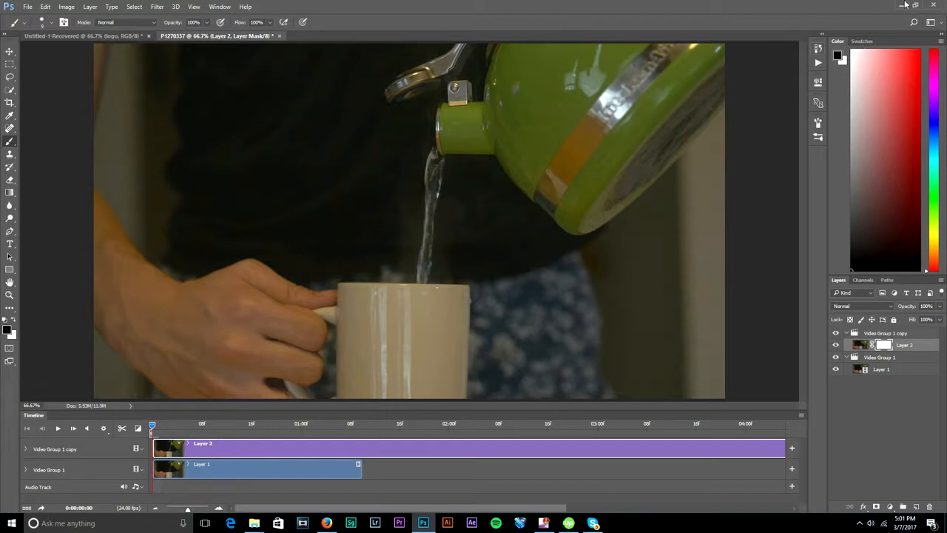
click(52, 23)
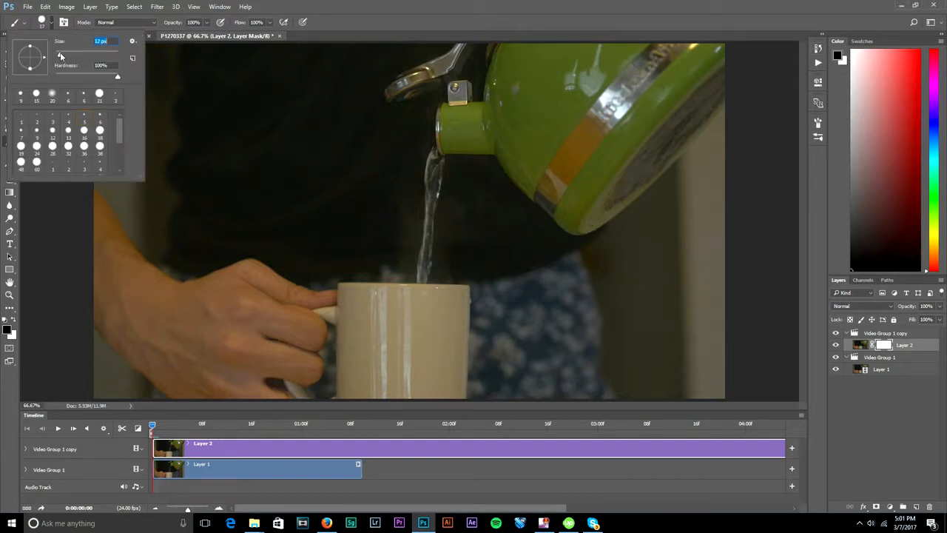
click(52, 24)
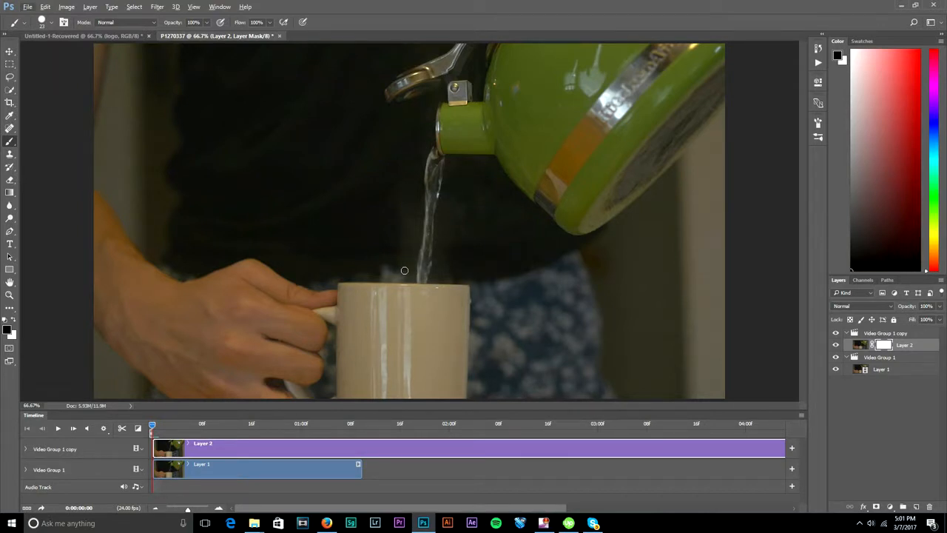
scroll(422, 269, up, 8)
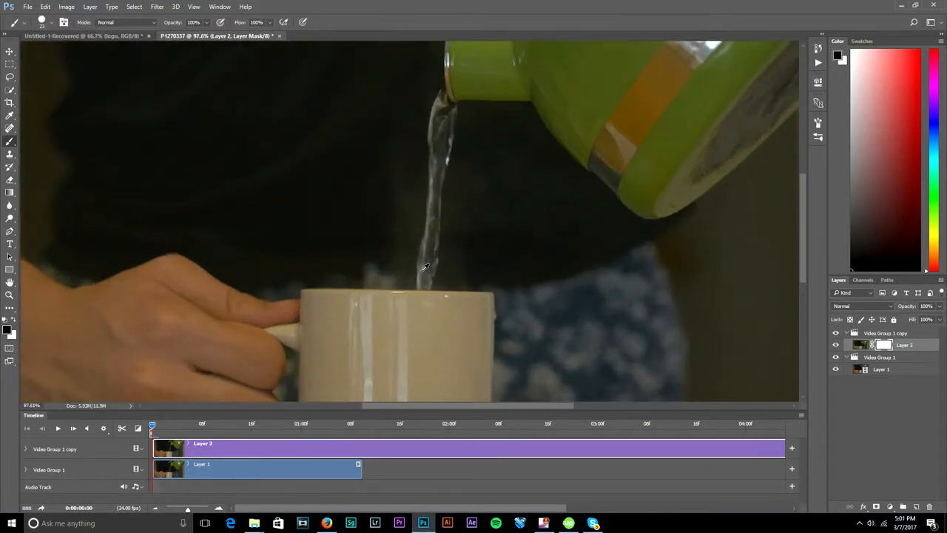
scroll(426, 267, up, 1)
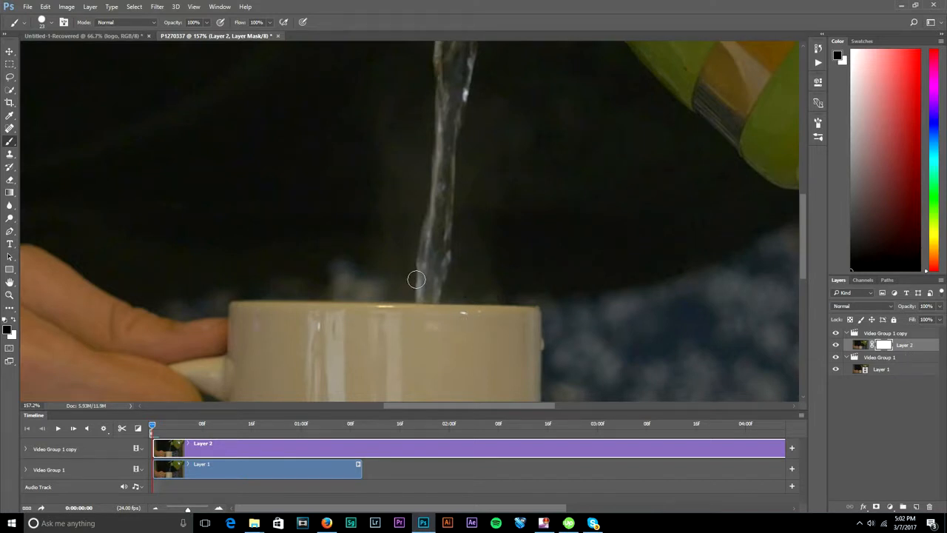
mouse_move(417, 280)
mouse_down()
mouse_move(456, 279)
mouse_move(420, 276)
mouse_move(438, 268)
mouse_move(419, 266)
mouse_move(448, 258)
mouse_move(412, 252)
mouse_move(455, 244)
mouse_move(454, 235)
mouse_move(428, 233)
mouse_move(443, 230)
mouse_move(414, 232)
mouse_move(454, 212)
mouse_up()
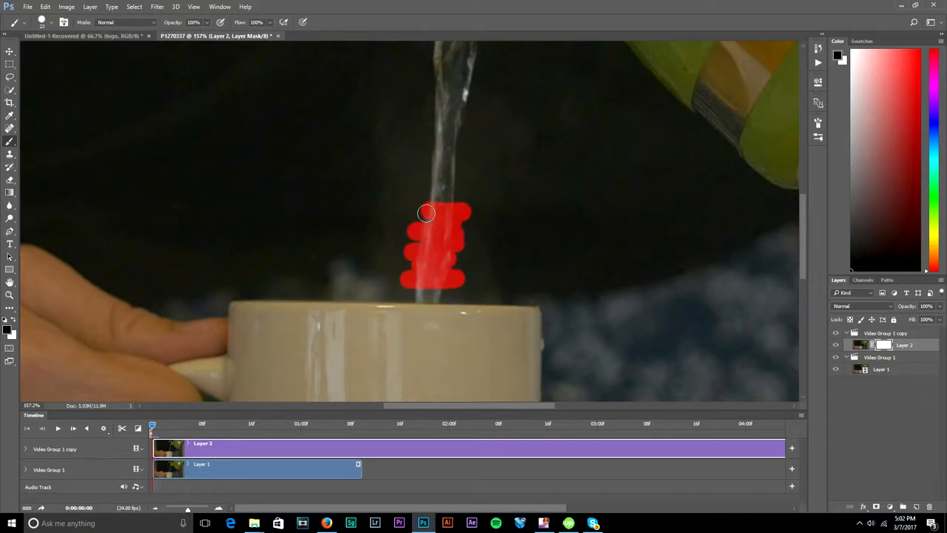
key(backslash)
key(backslash)
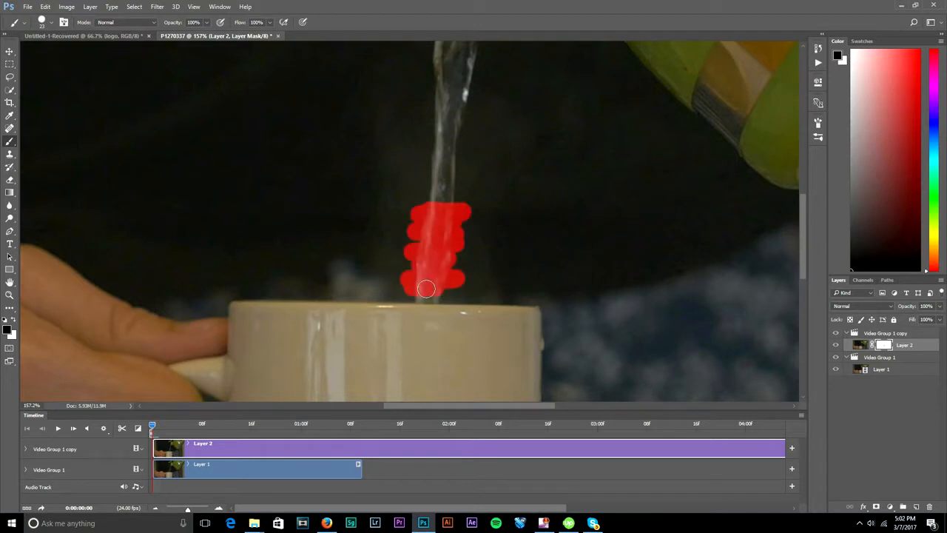
Continue painting Layer 2's mask black up the water stream to just below the kettle spout
mouse_move(427, 165)
mouse_down()
mouse_move(452, 169)
mouse_move(438, 178)
mouse_move(444, 201)
mouse_move(430, 177)
mouse_move(430, 189)
mouse_move(468, 193)
mouse_move(436, 190)
mouse_move(462, 182)
mouse_move(427, 174)
mouse_move(494, 171)
mouse_move(435, 167)
mouse_move(468, 154)
mouse_move(464, 138)
mouse_move(455, 117)
mouse_up()
scroll(430, 185, up, 1)
scroll(458, 125, up, 1)
scroll(460, 160, up, 1)
mouse_move(451, 187)
mouse_down()
mouse_move(482, 186)
mouse_move(451, 182)
mouse_move(477, 174)
mouse_move(435, 142)
mouse_move(454, 92)
mouse_move(448, 122)
mouse_move(476, 149)
mouse_move(469, 156)
mouse_up()
scroll(469, 156, up, 2)
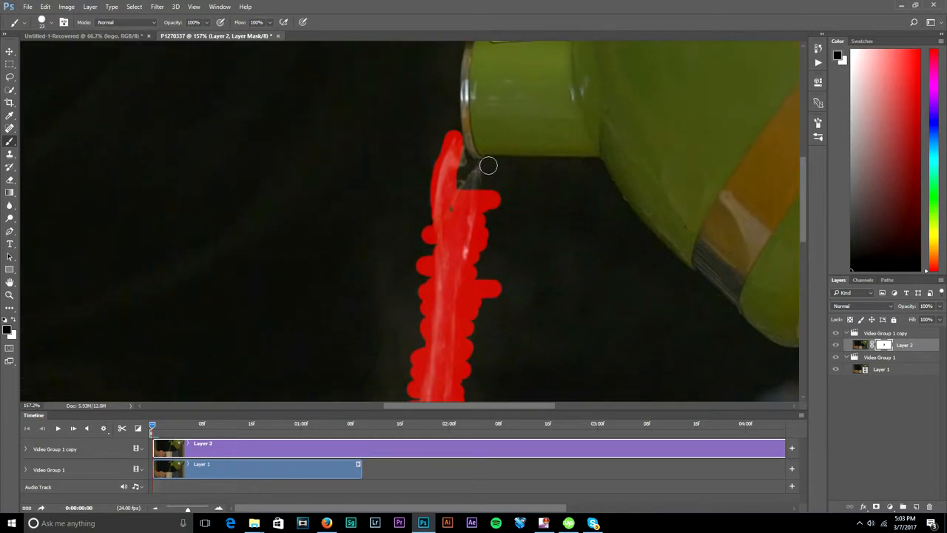
scroll(478, 200, up, 1)
scroll(481, 191, up, 3)
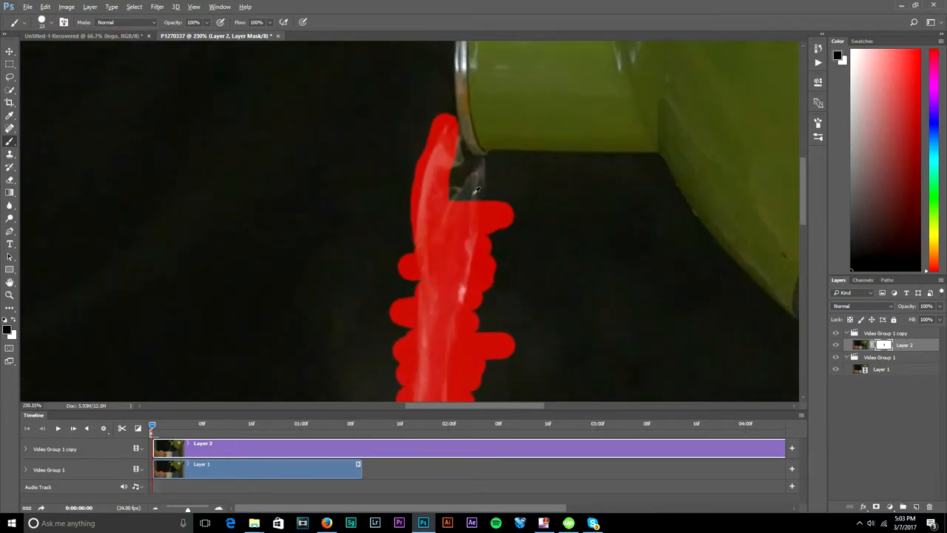
mouse_move(453, 198)
mouse_down()
mouse_move(488, 193)
mouse_move(453, 161)
mouse_up()
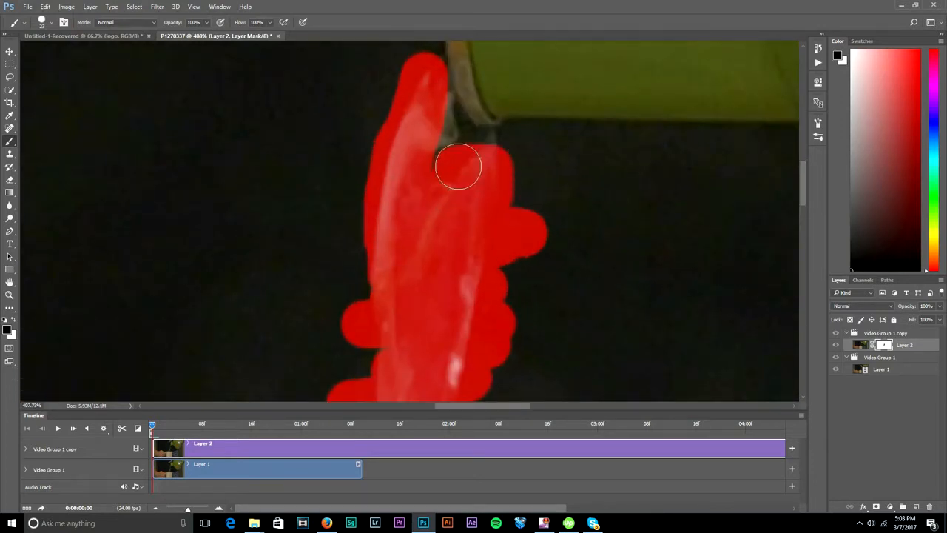
Reduce the brush size and mask the remaining water tight against the lip of the kettle spout
click(50, 23)
drag(59, 55, 58, 55)
click(53, 24)
mouse_move(443, 130)
mouse_down()
mouse_move(479, 157)
mouse_move(422, 155)
mouse_move(457, 143)
mouse_up()
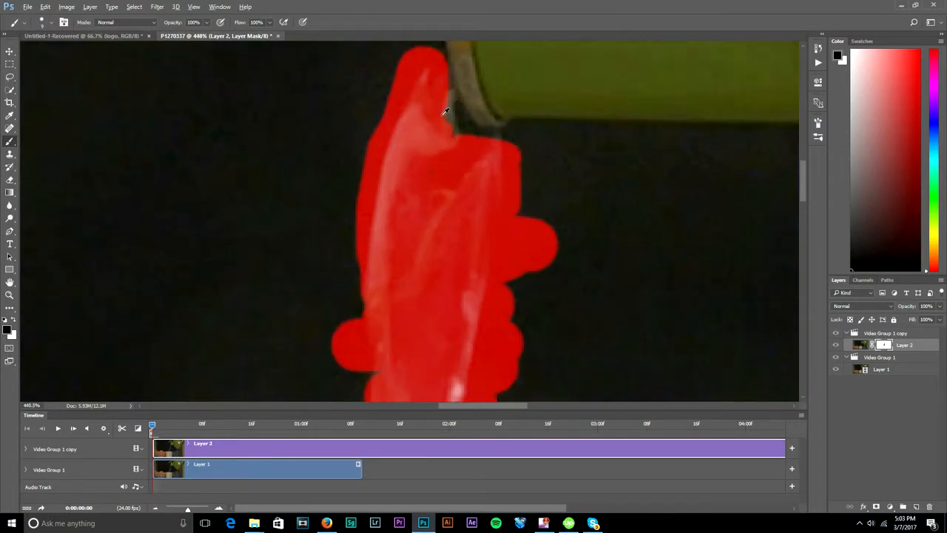
scroll(456, 112, up, 2)
mouse_move(447, 108)
mouse_down()
mouse_move(468, 138)
mouse_move(523, 147)
mouse_move(495, 147)
mouse_move(466, 127)
mouse_move(441, 81)
mouse_move(469, 131)
mouse_up()
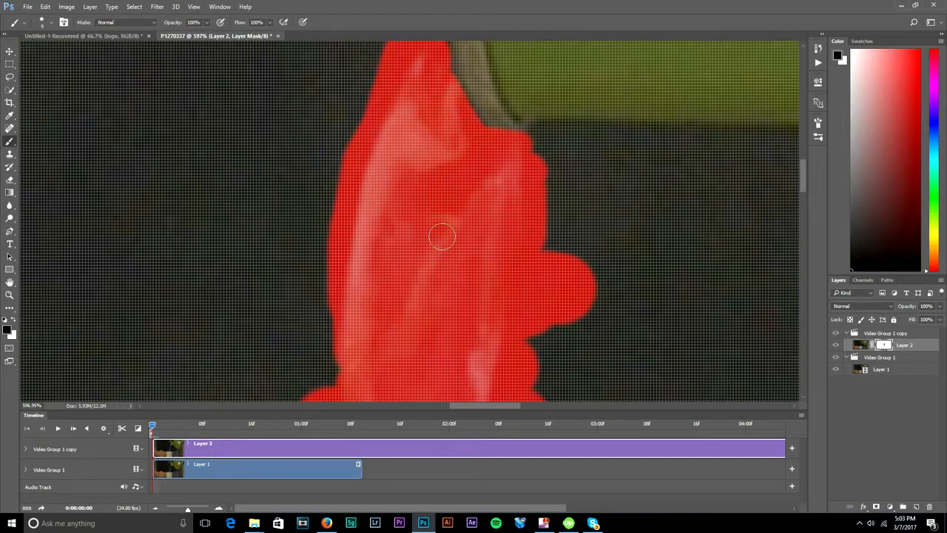
Paint the base of the stream into Layer 2's mask, right down to the mug's rim
scroll(441, 244, down, 2)
scroll(446, 244, down, 4)
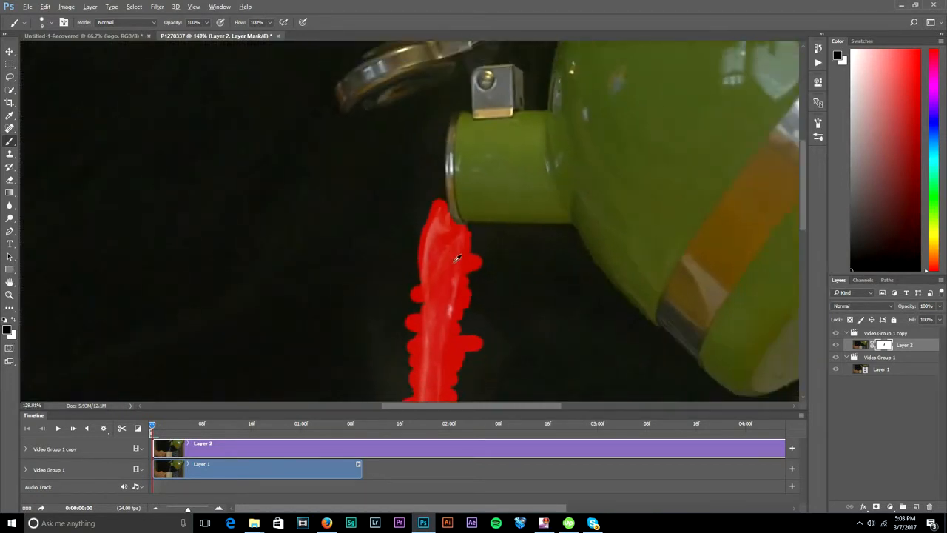
scroll(456, 301, down, 2)
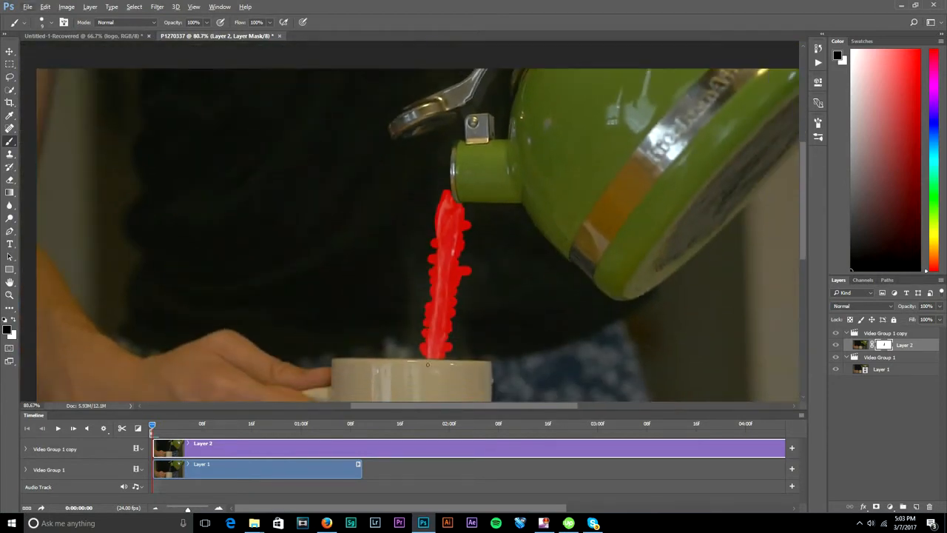
scroll(435, 374, up, 1)
scroll(435, 373, up, 3)
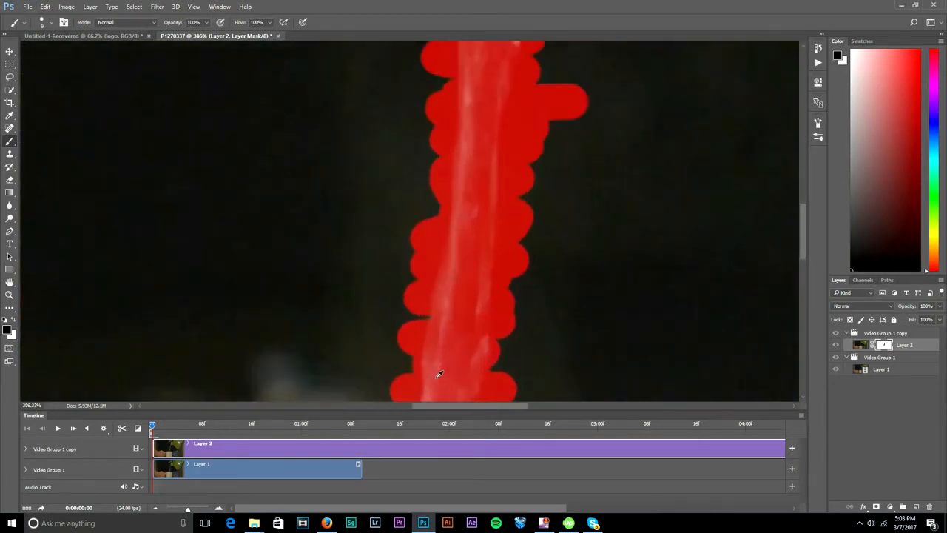
scroll(439, 350, up, 2)
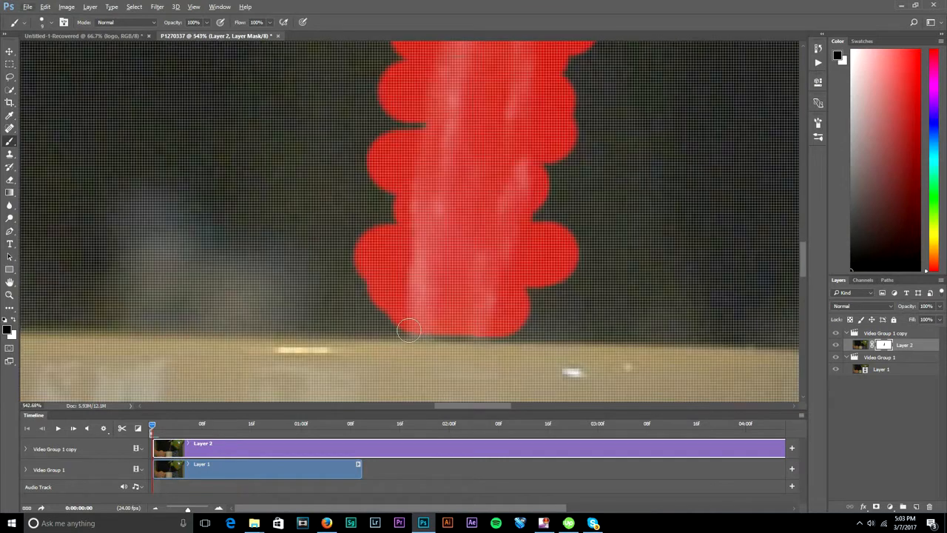
drag(494, 329, 421, 326)
scroll(451, 289, down, 3)
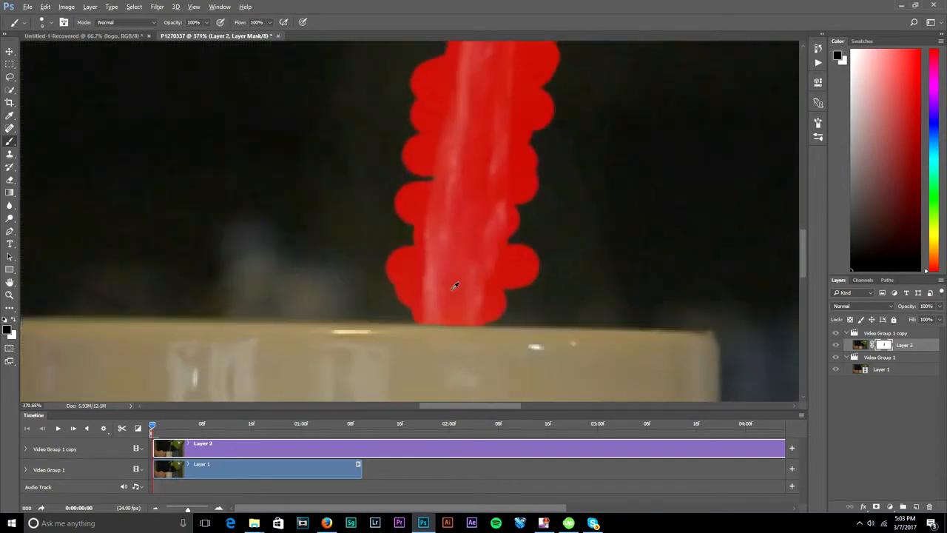
scroll(454, 277, down, 6)
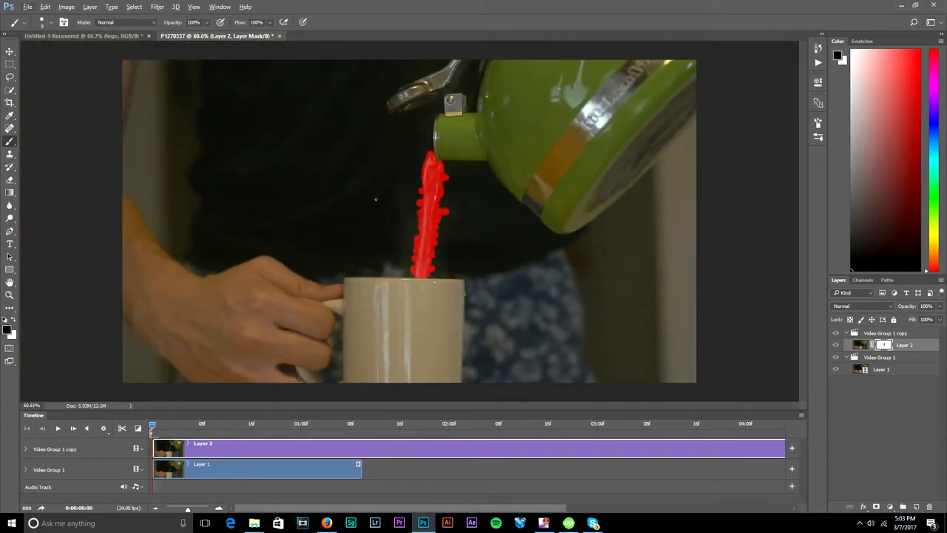
Play and scrub the masked composite from its start to check the moving water for a shorter loop
key(space)
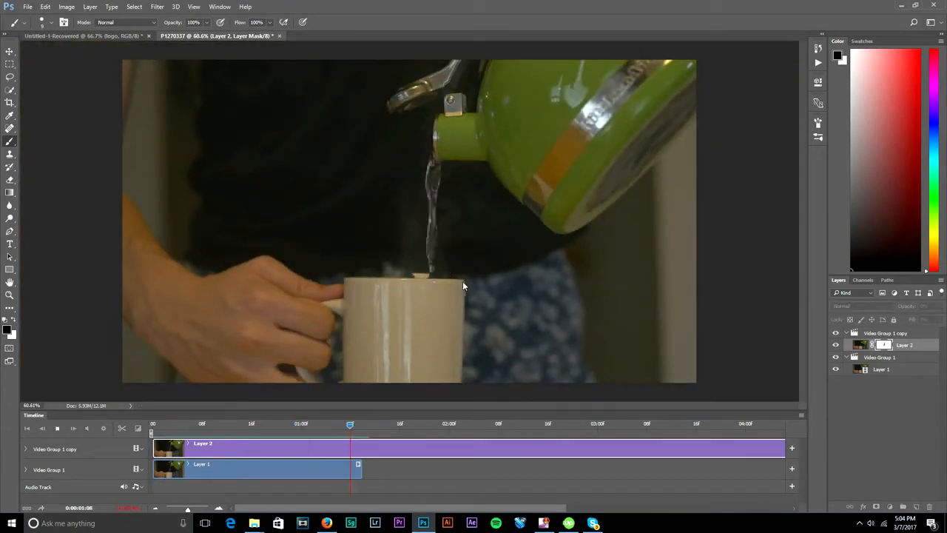
click(196, 425)
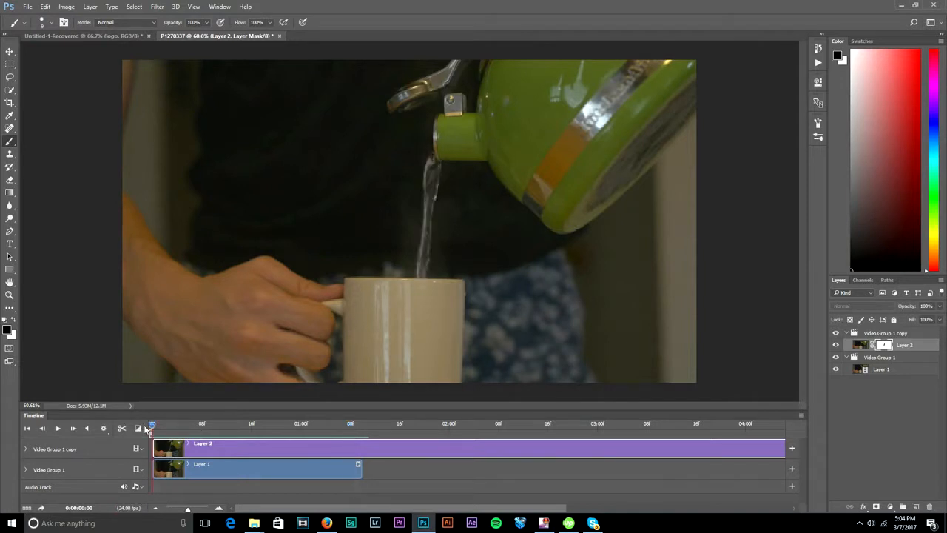
drag(196, 427, 164, 426)
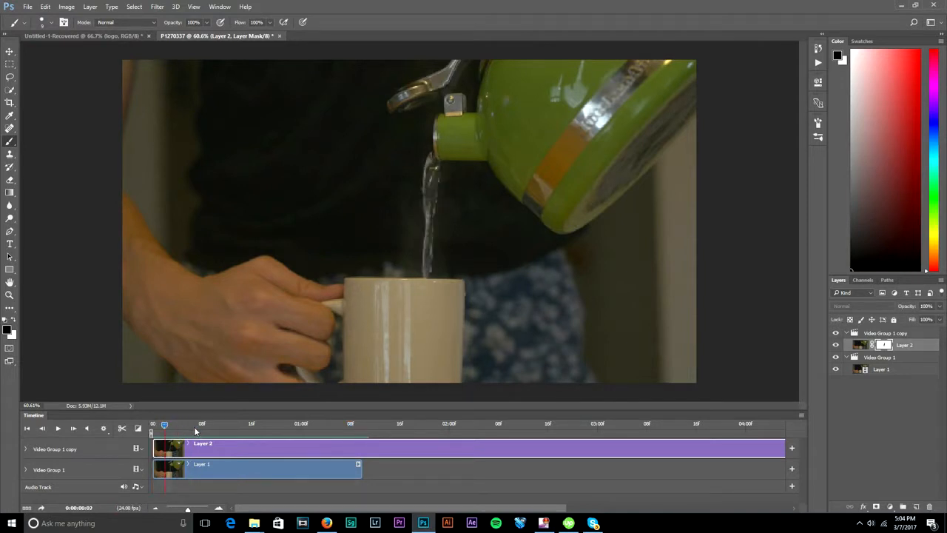
key(space)
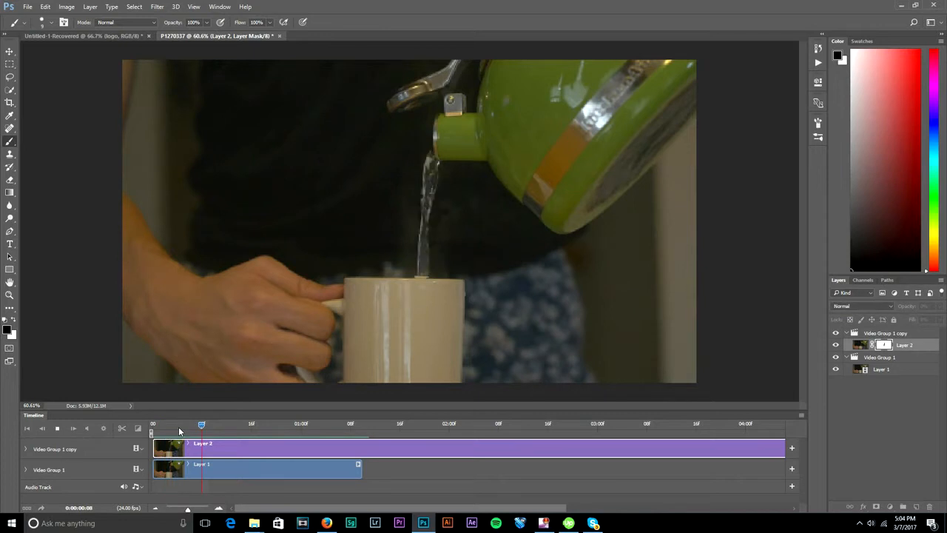
Trim both the Layer 1 video and the Layer 2 still to end at 0:00:00:06, and preview the loop
click(185, 427)
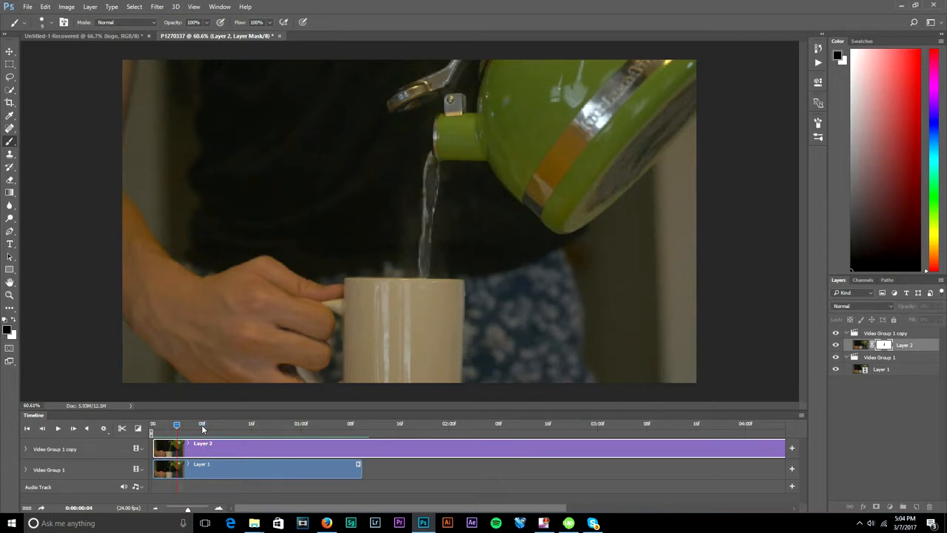
mouse_move(186, 429)
mouse_down()
mouse_move(199, 426)
mouse_move(181, 426)
mouse_move(190, 425)
mouse_up()
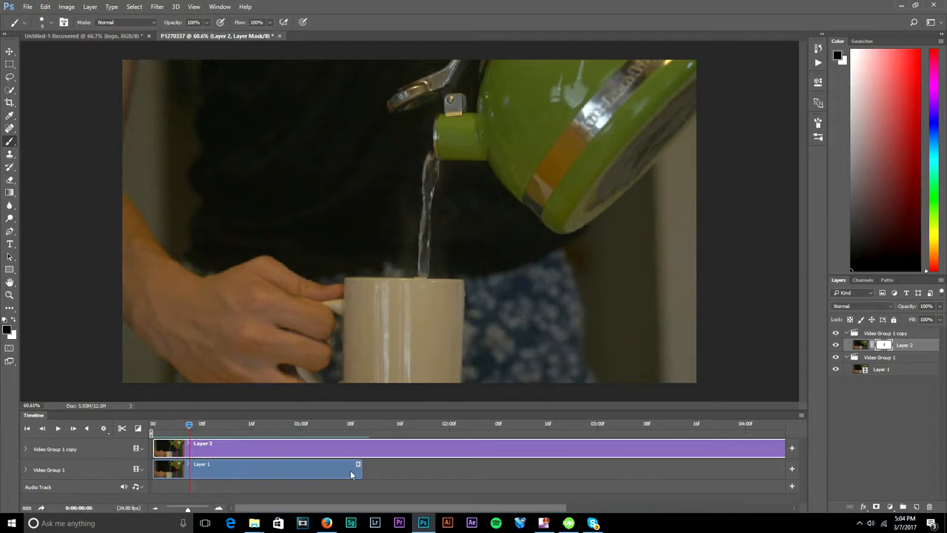
drag(192, 464, 188, 463)
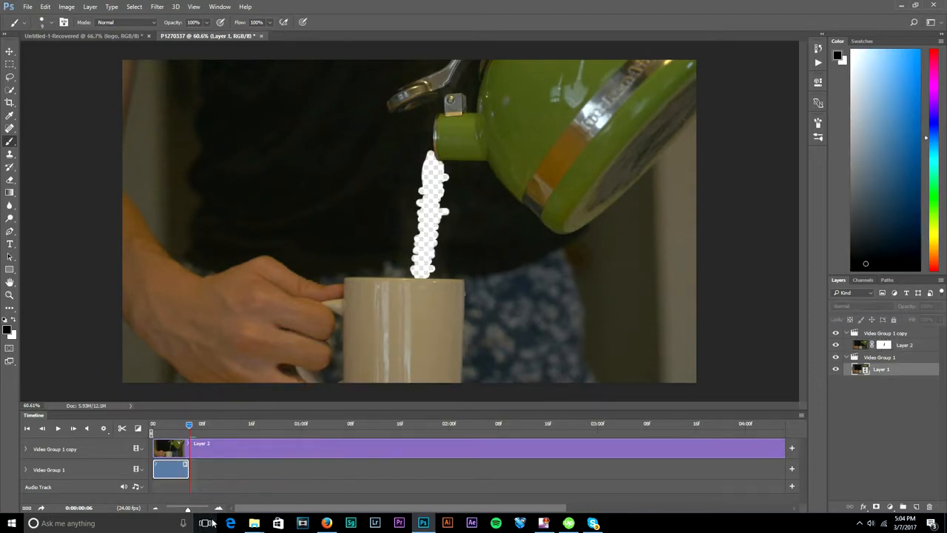
mouse_move(187, 509)
mouse_down()
mouse_move(165, 510)
mouse_move(183, 516)
mouse_up()
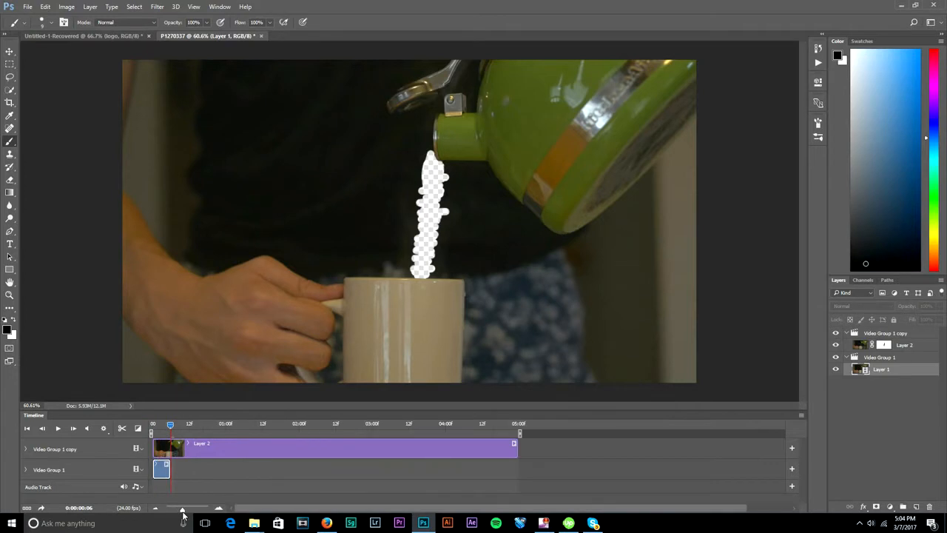
drag(516, 452, 171, 451)
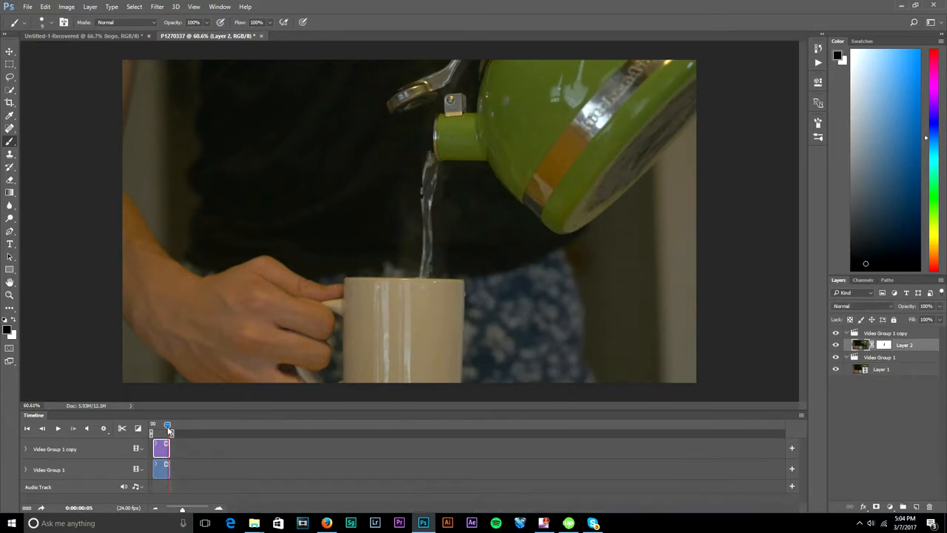
key(space)
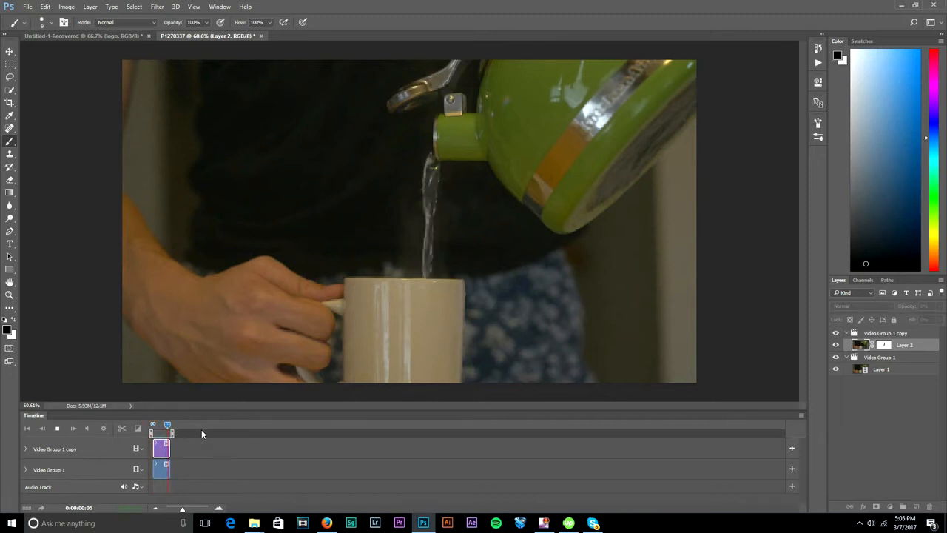
key(space)
Set up a Save for Web export in GIF format with the animation looping forever
click(30, 6)
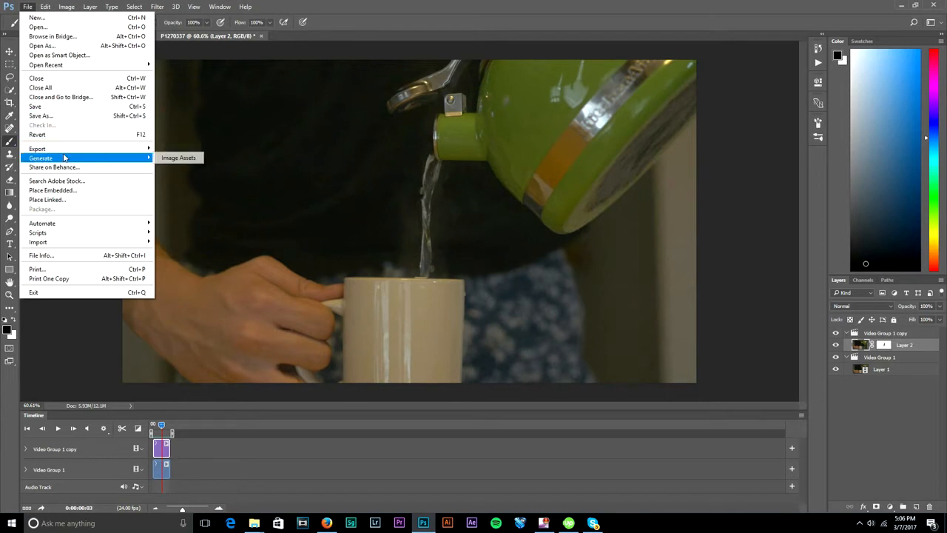
mouse_move(65, 149)
click(201, 186)
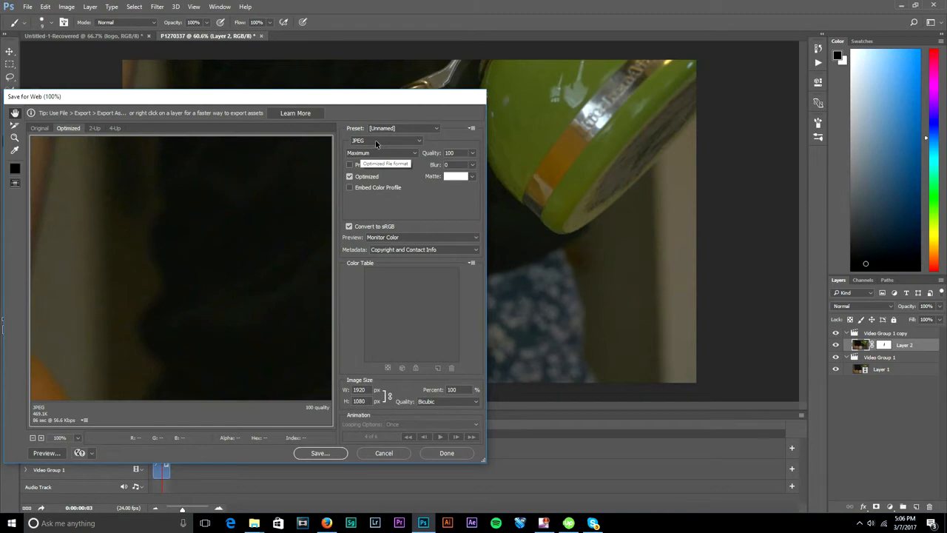
click(375, 140)
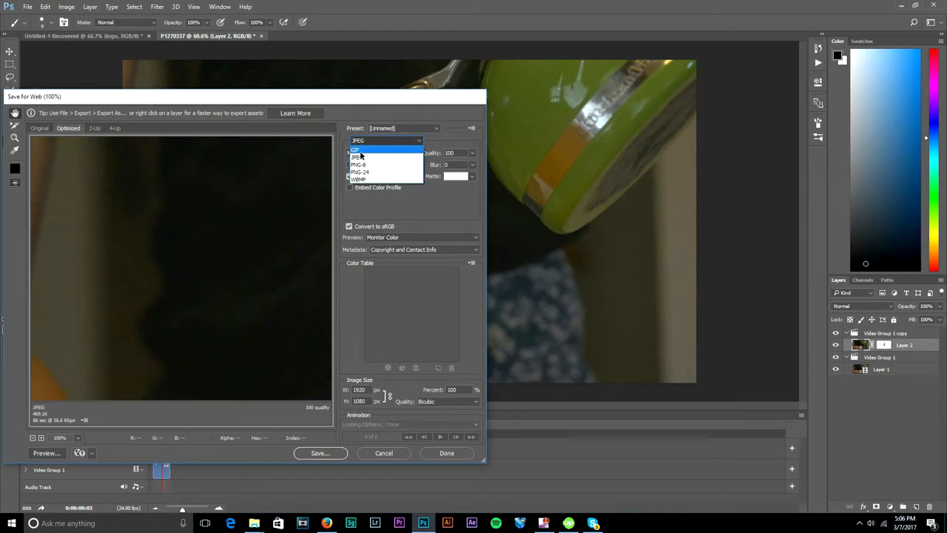
click(362, 149)
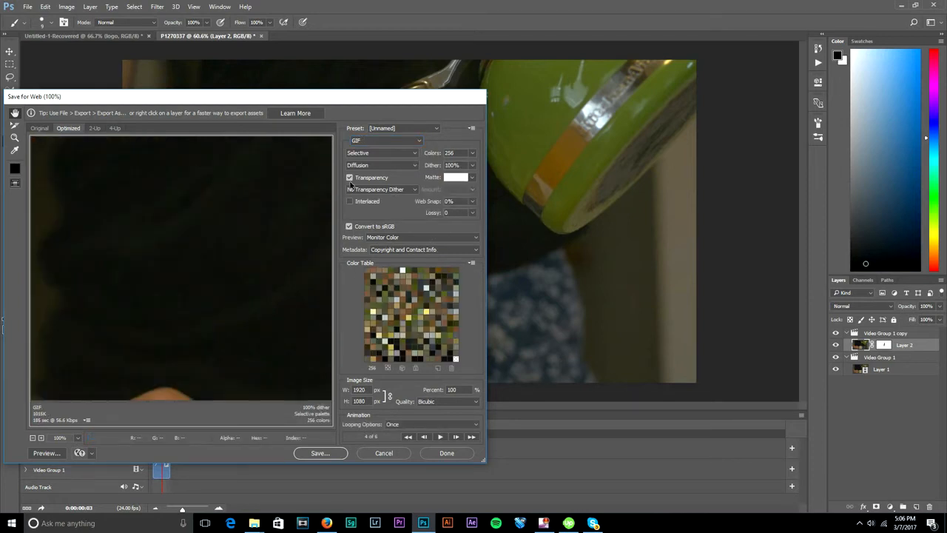
click(399, 424)
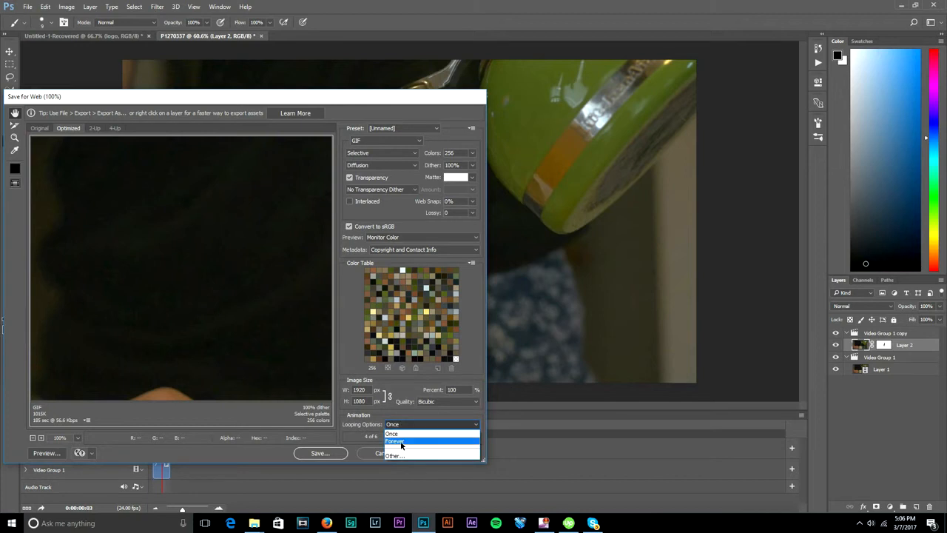
click(397, 441)
Save the optimized GIF to the Desktop under the file name Cinemagraph
click(318, 453)
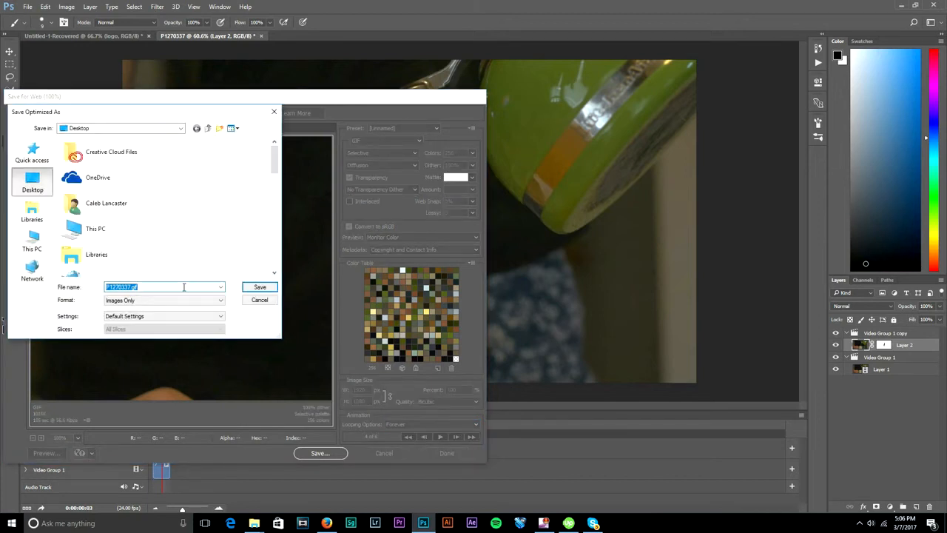
text(Cinemagraph)
key(Return)
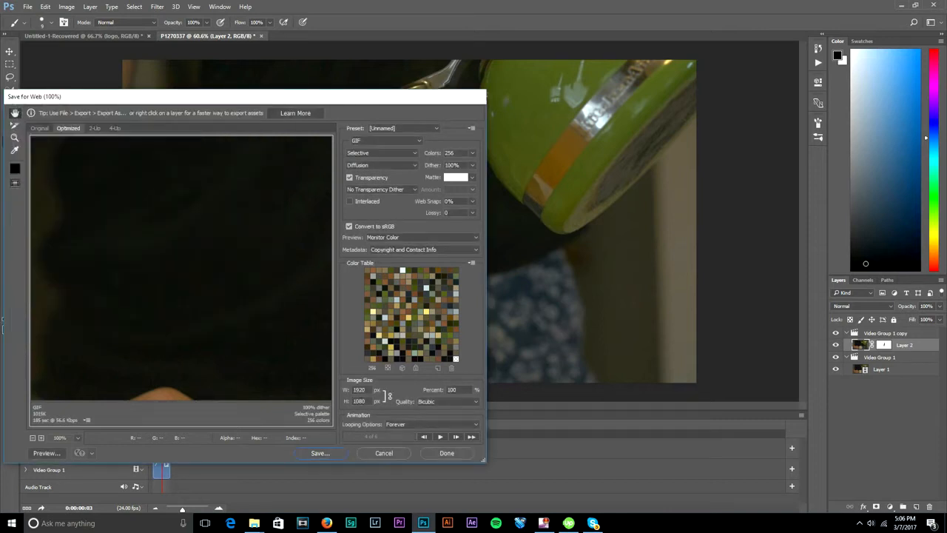